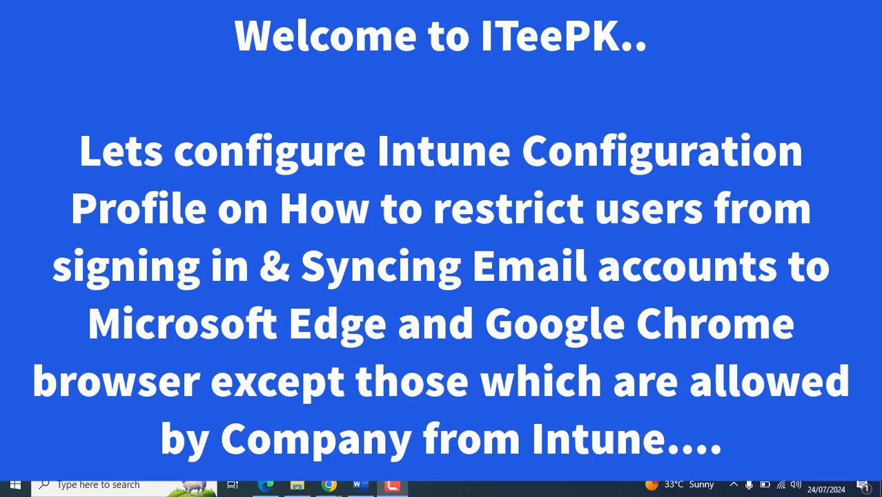
Step: Bring up the Intune admin center Home page at intune.microsoft.com in Chrome
{"action": "left_click", "coordinate": [392, 487]}
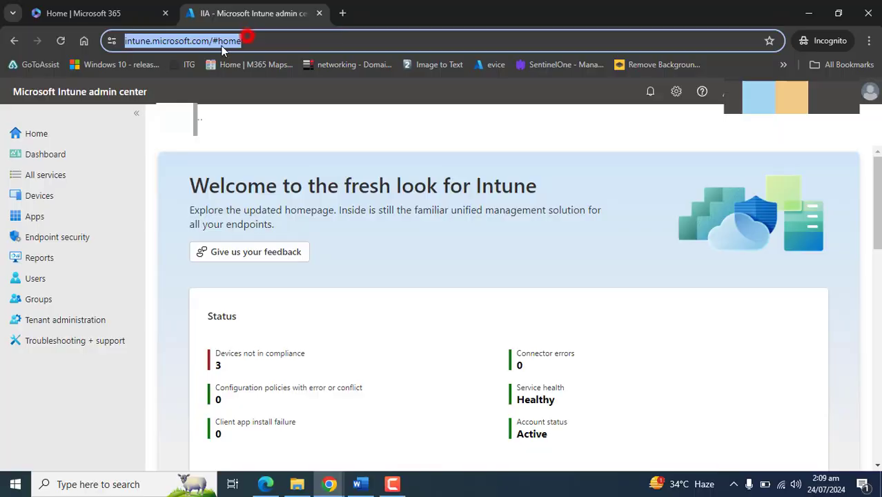
Step: Go to Devices > Configuration to list the existing policies
{"action": "left_click", "coordinate": [226, 40]}
{"action": "left_click_drag", "start_coordinate": [125, 41], "coordinate": [245, 41]}
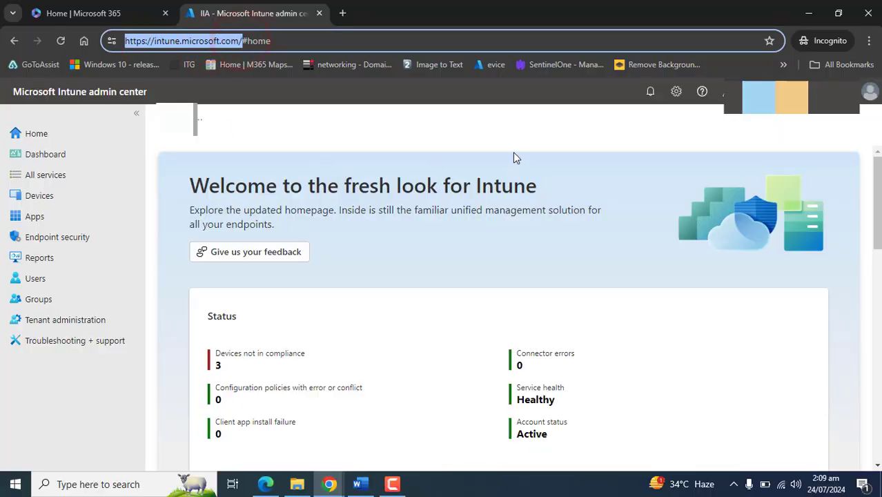
{"action": "left_click", "coordinate": [523, 130]}
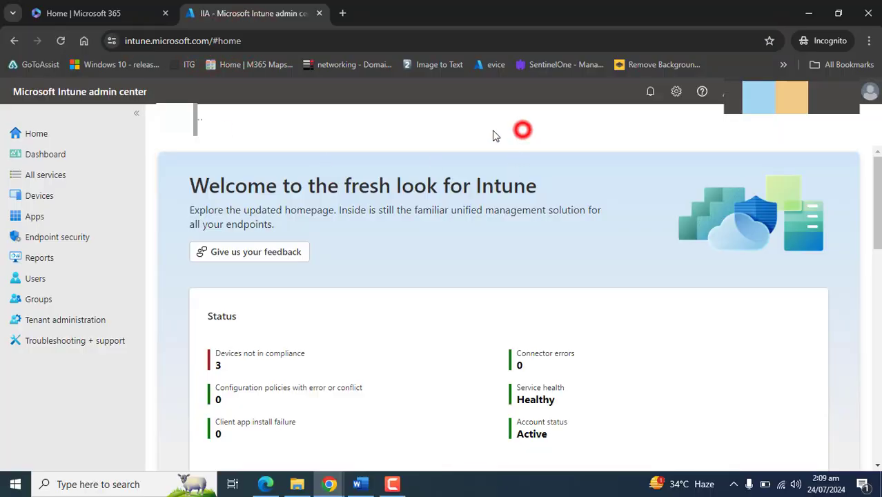
{"action": "left_click", "coordinate": [66, 202]}
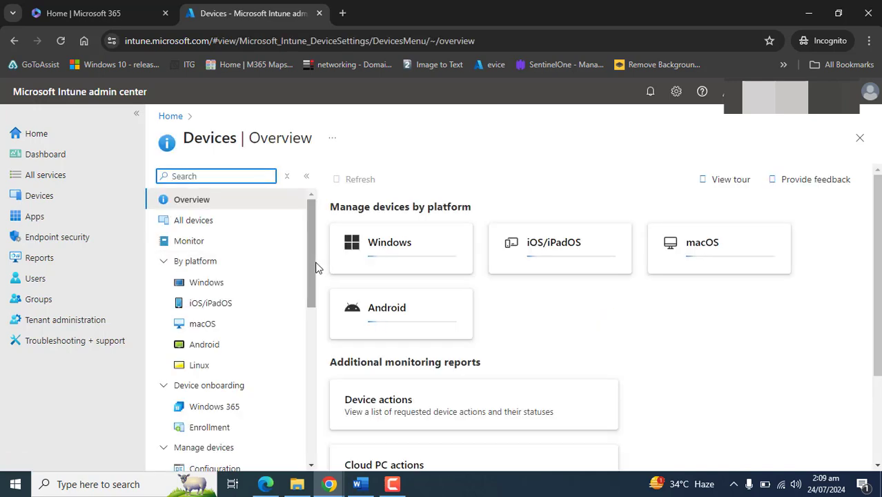
{"action": "left_click_drag", "start_coordinate": [312, 265], "coordinate": [309, 304]}
{"action": "left_click", "coordinate": [216, 381]}
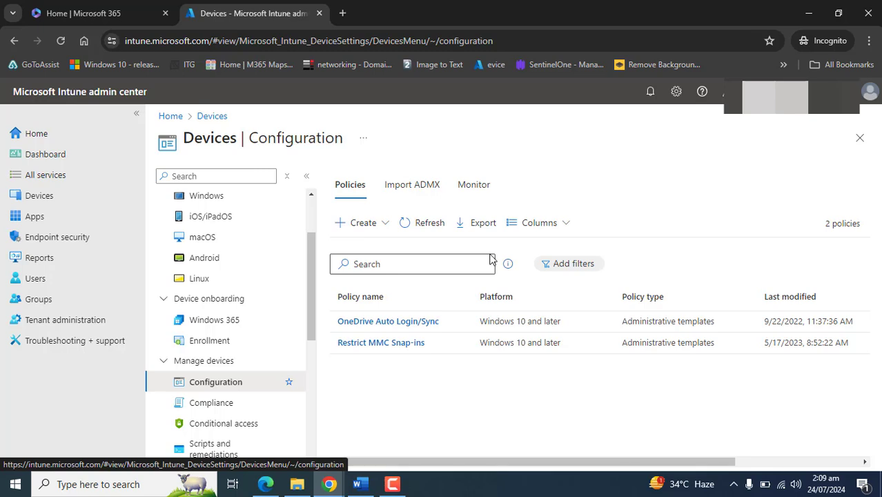
Step: Create a new Windows 10 and later policy using the Templates > Administrative templates profile type
{"action": "left_click", "coordinate": [363, 224]}
{"action": "left_click", "coordinate": [373, 249]}
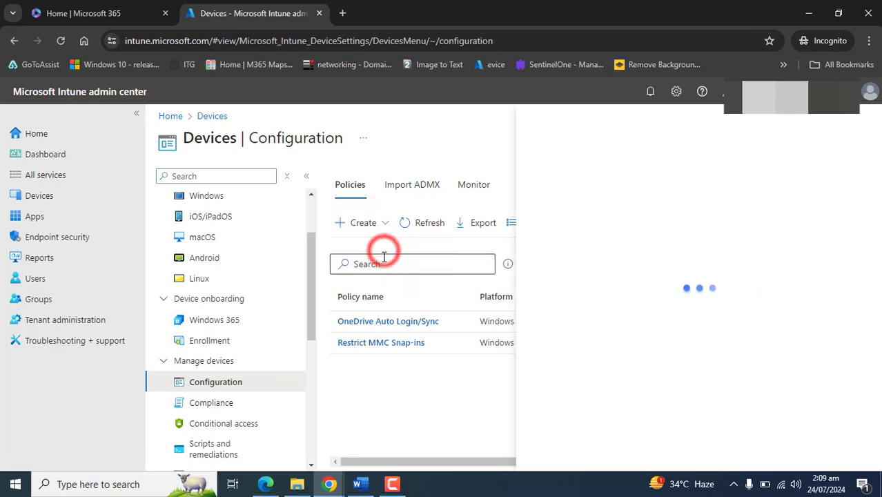
{"action": "left_click", "coordinate": [860, 180]}
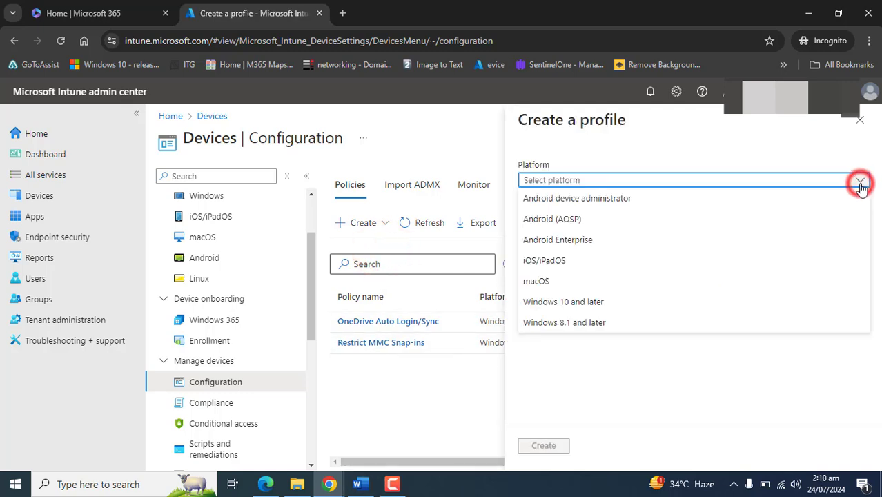
{"action": "left_click", "coordinate": [591, 304]}
{"action": "left_click", "coordinate": [644, 218]}
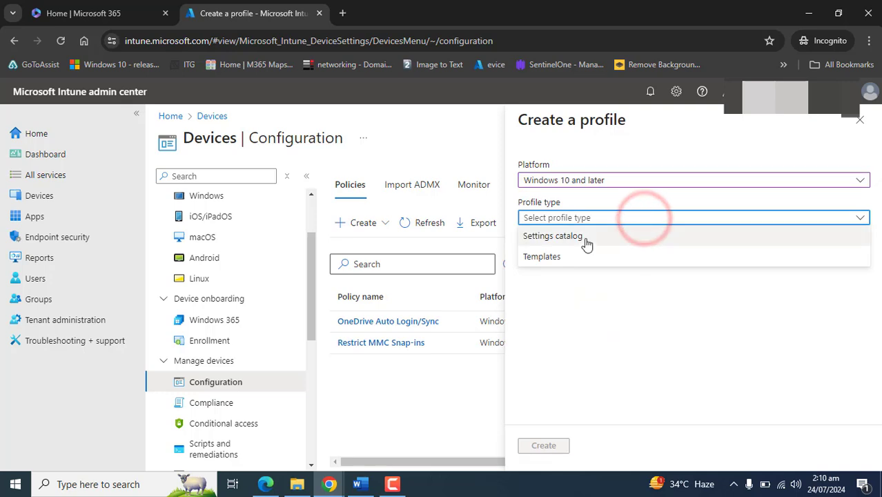
{"action": "left_click", "coordinate": [567, 257]}
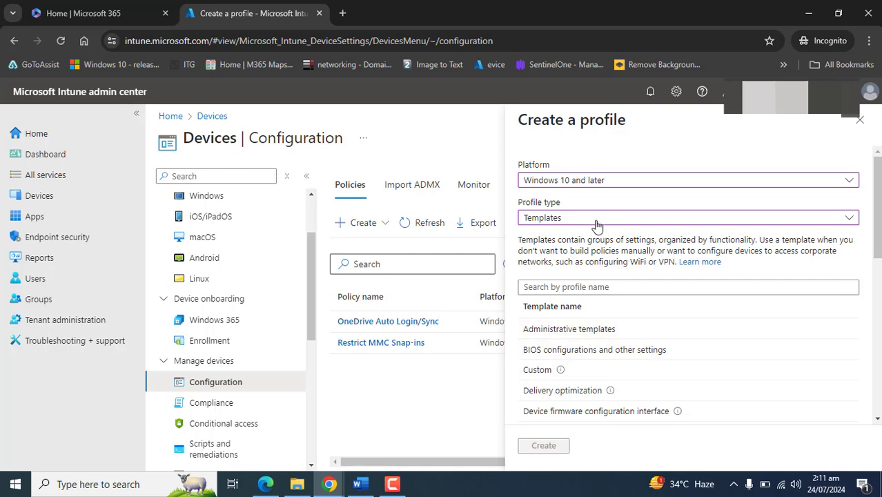
{"action": "left_click", "coordinate": [583, 329]}
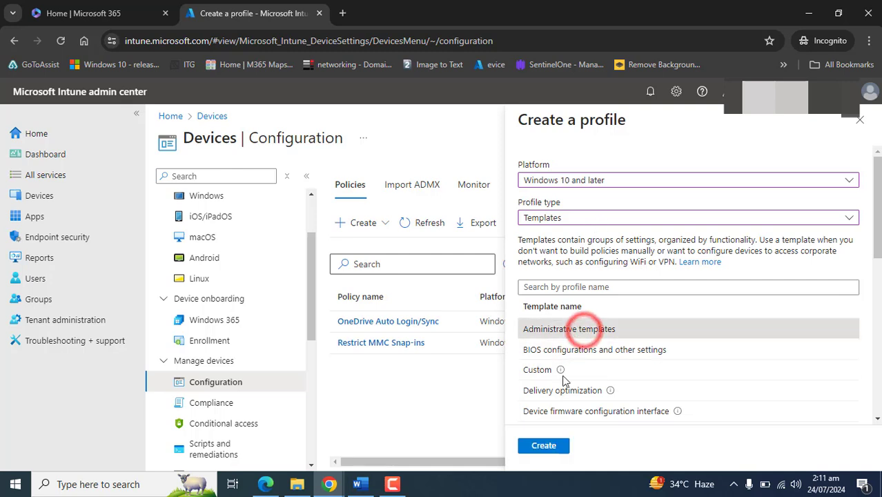
{"action": "left_click", "coordinate": [545, 447]}
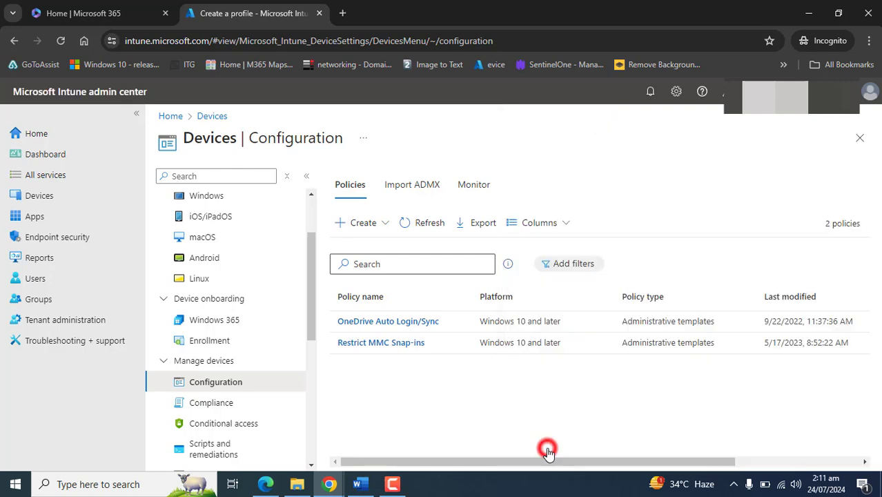
Step: Name the profile 'Allow only COmpany Account in Microsoft Edge' and reuse that text as its description
{"action": "left_click", "coordinate": [475, 216]}
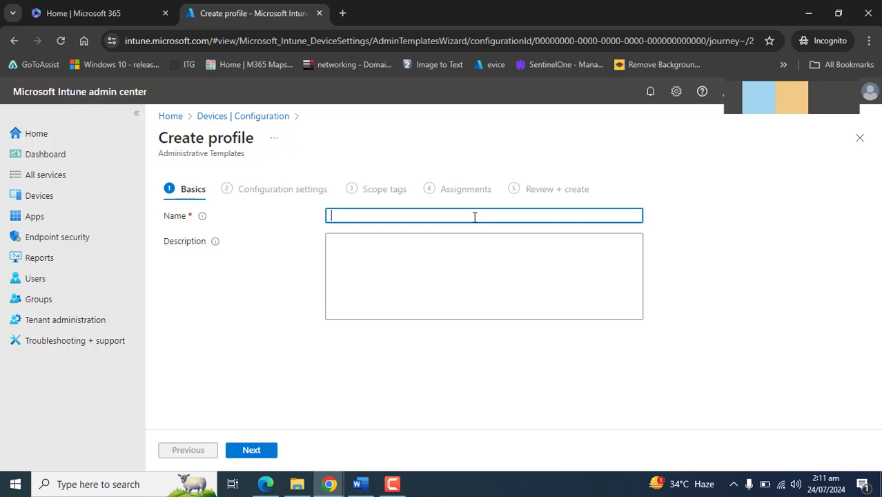
{"action": "type", "text": "Allow only COmpany "}
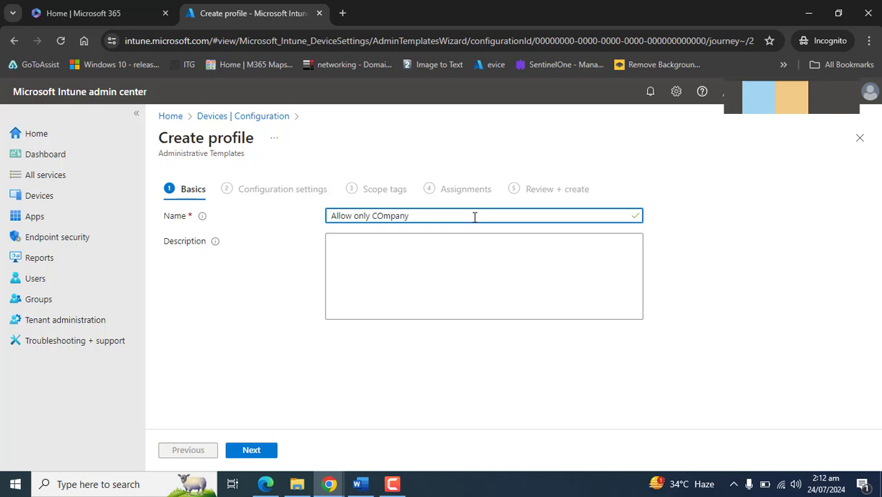
{"action": "type", "text": "Account in Microsoft Edge"}
{"action": "key", "text": "ctrl+a"}
{"action": "key", "text": "ctrl+c"}
{"action": "left_click", "coordinate": [464, 266]}
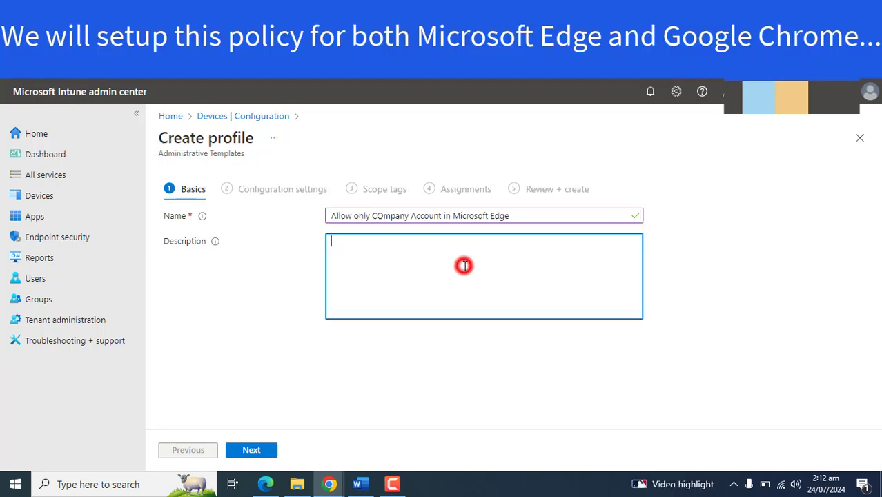
{"action": "key", "text": "ctrl+v"}
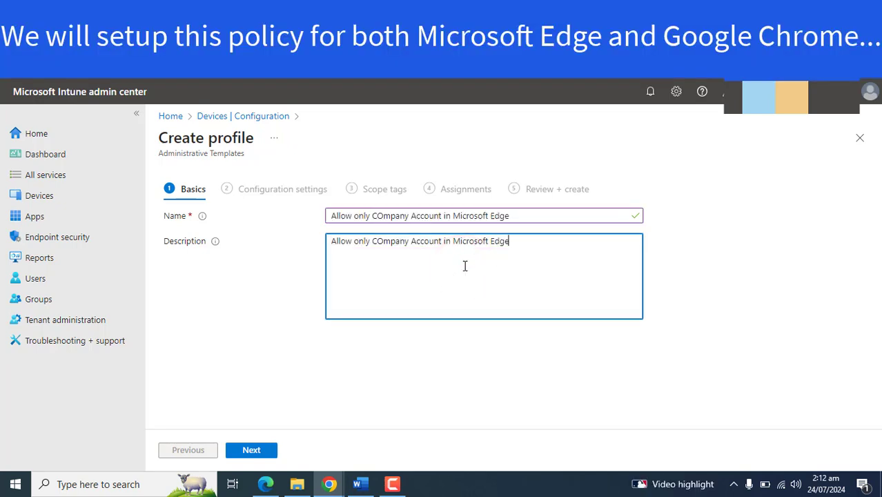
Step: On Configuration settings, filter for 'restrict which account' and open the matching Edge setting
{"action": "left_click", "coordinate": [255, 450]}
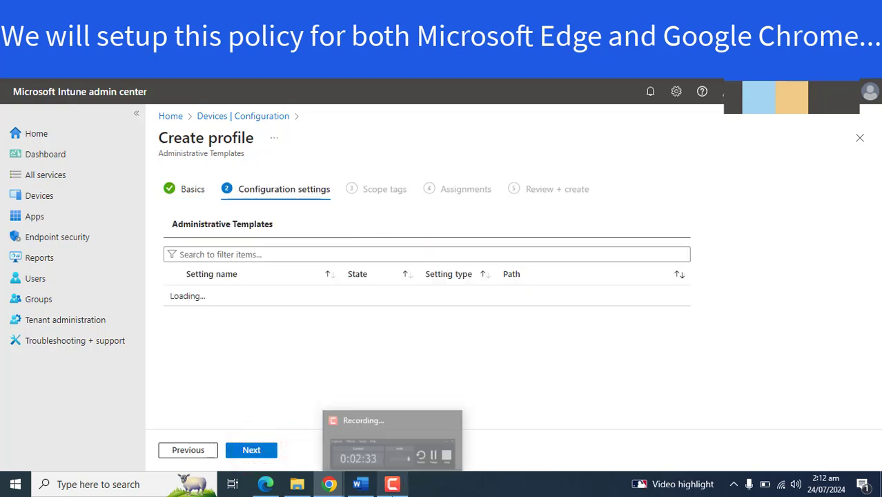
{"action": "left_click", "coordinate": [829, 439]}
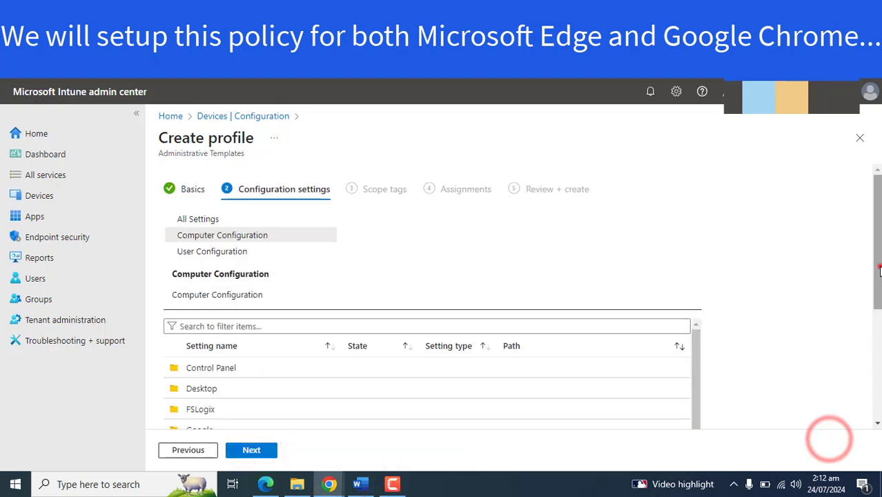
{"action": "left_click_drag", "start_coordinate": [877, 236], "coordinate": [871, 266]}
{"action": "left_click", "coordinate": [319, 263]}
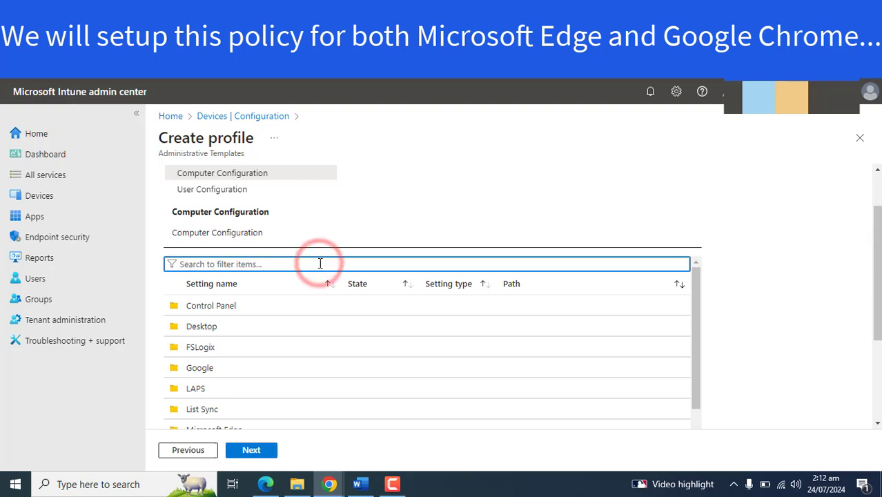
{"action": "type", "text": "restrci"}
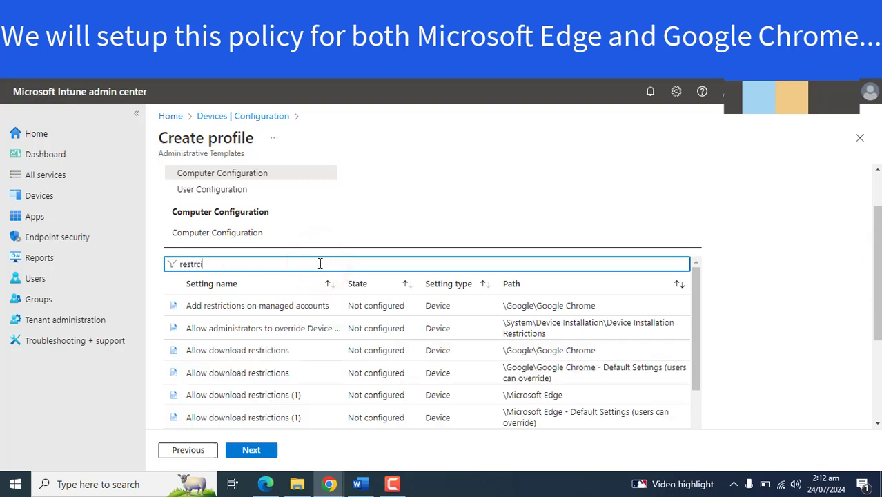
{"action": "key", "text": "BackSpace"}
{"action": "key", "text": "BackSpace"}
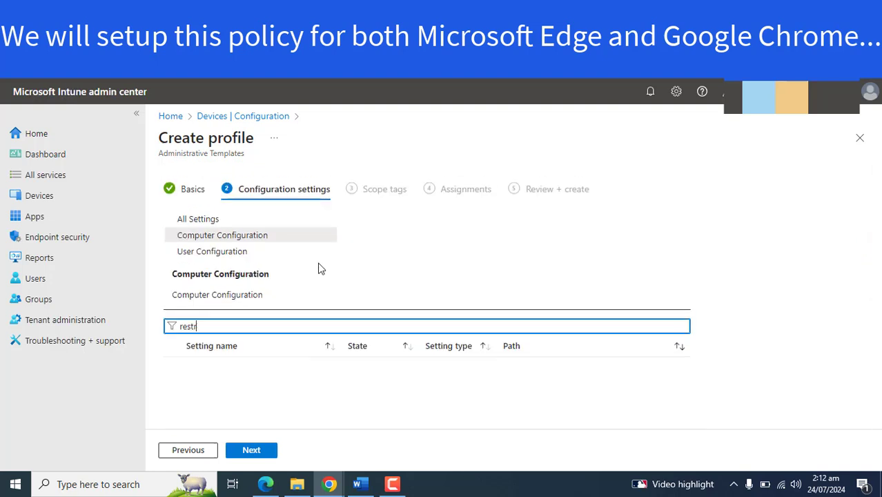
{"action": "type", "text": "ict"}
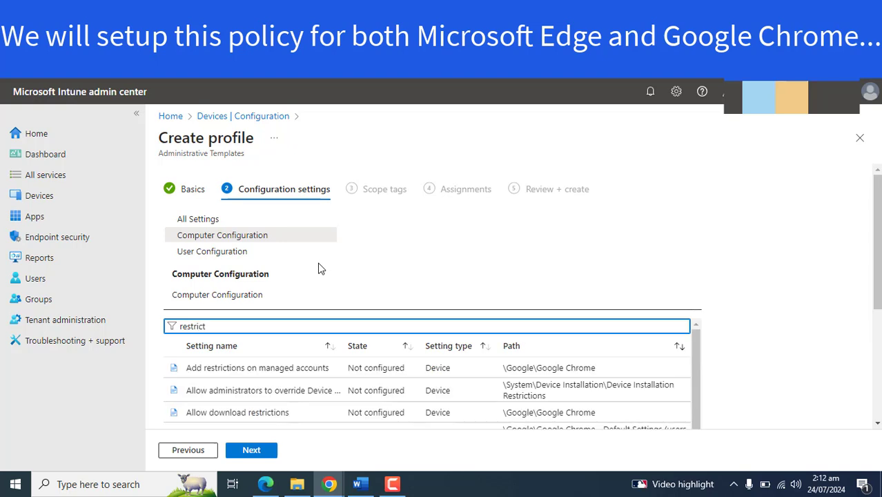
{"action": "type", "text": " which account"}
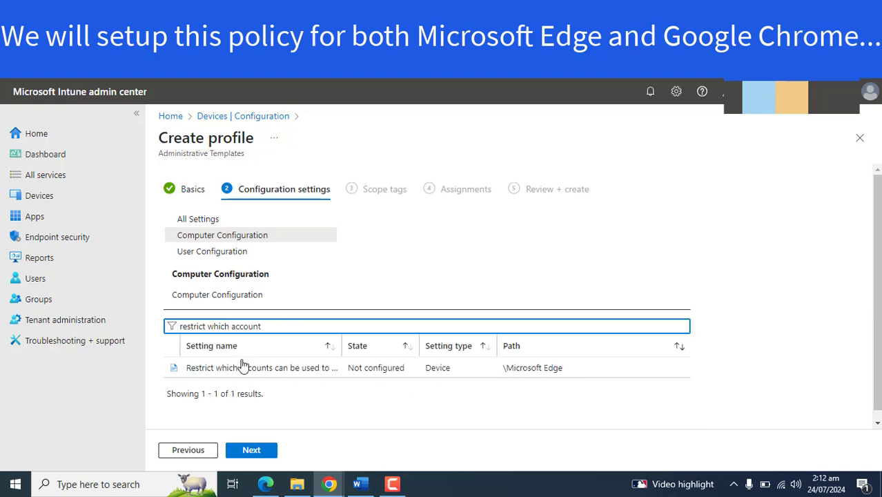
{"action": "left_click", "coordinate": [240, 367]}
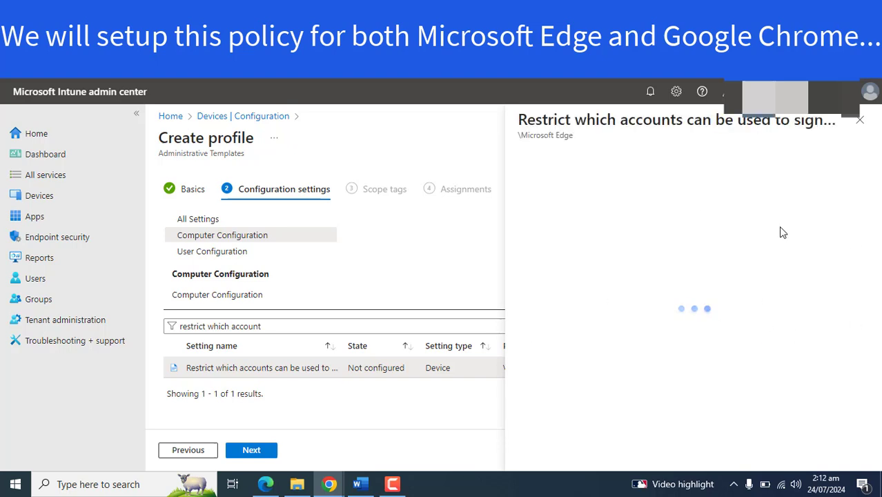
{"action": "left_click_drag", "start_coordinate": [714, 124], "coordinate": [804, 135]}
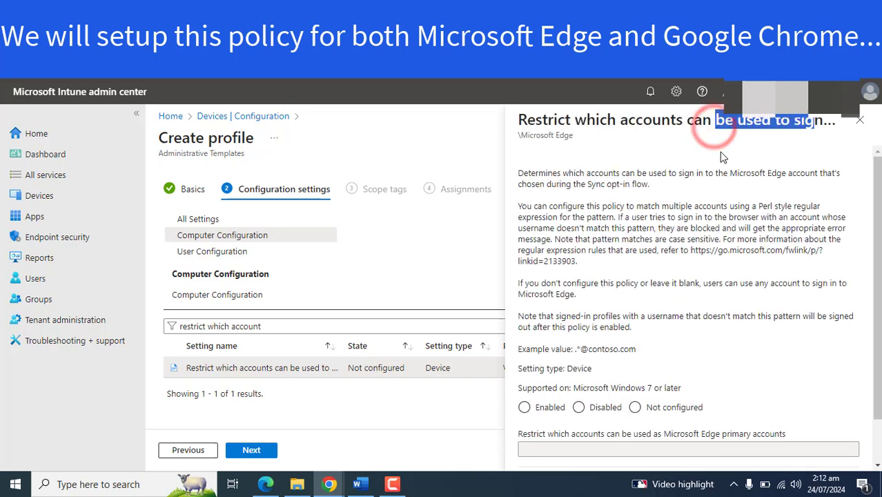
{"action": "left_click_drag", "start_coordinate": [536, 136], "coordinate": [572, 136]}
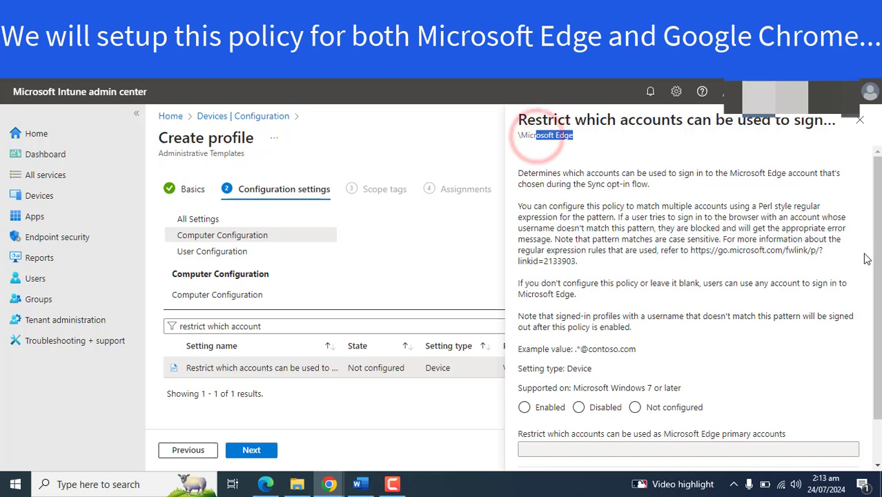
{"action": "scroll", "coordinate": [873, 259], "scroll_direction": "down", "scroll_amount": 1}
{"action": "left_click", "coordinate": [744, 297]}
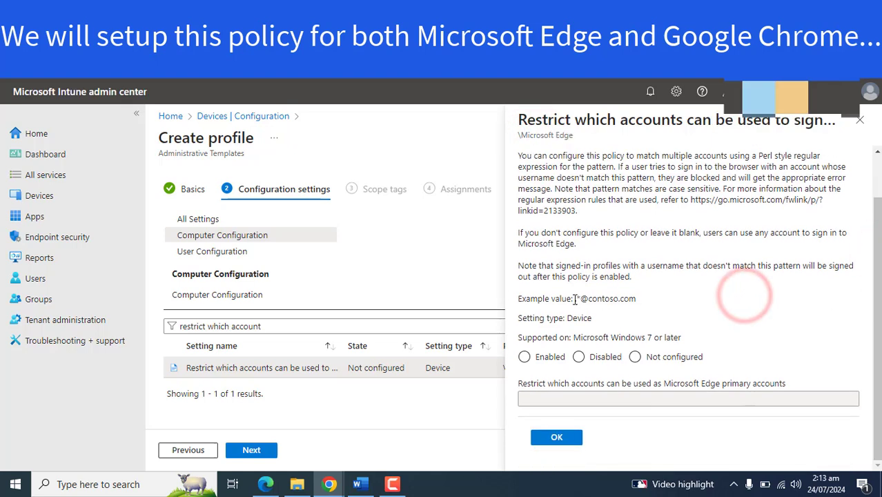
{"action": "left_click_drag", "start_coordinate": [574, 298], "coordinate": [644, 303]}
{"action": "key", "text": "ctrl+c"}
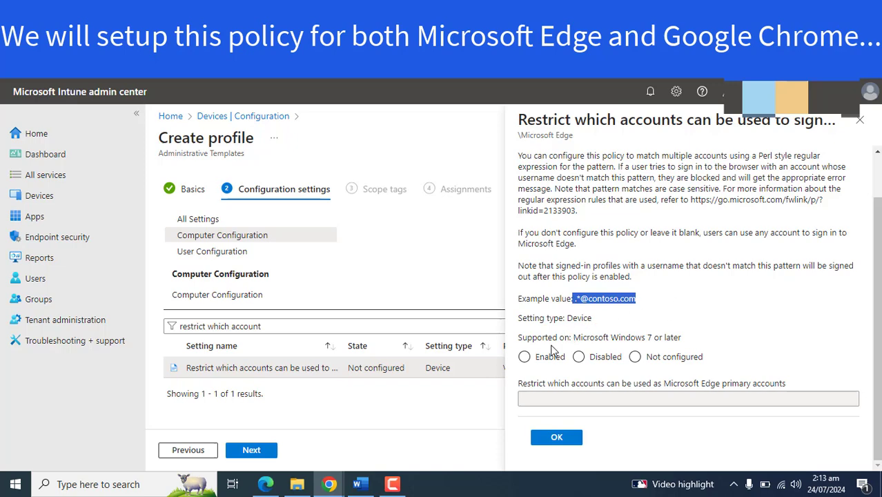
{"action": "left_click", "coordinate": [524, 357]}
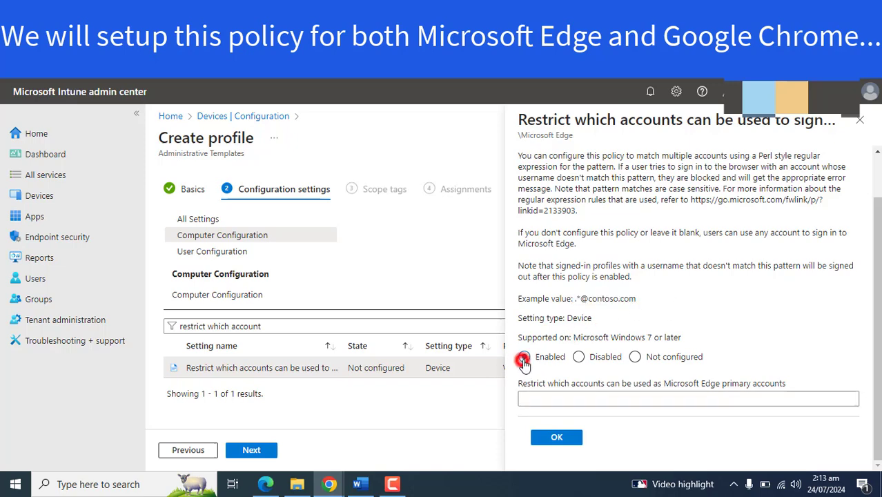
{"action": "double_click", "coordinate": [634, 298]}
{"action": "left_click", "coordinate": [667, 315]}
{"action": "left_click_drag", "start_coordinate": [573, 299], "coordinate": [648, 303]}
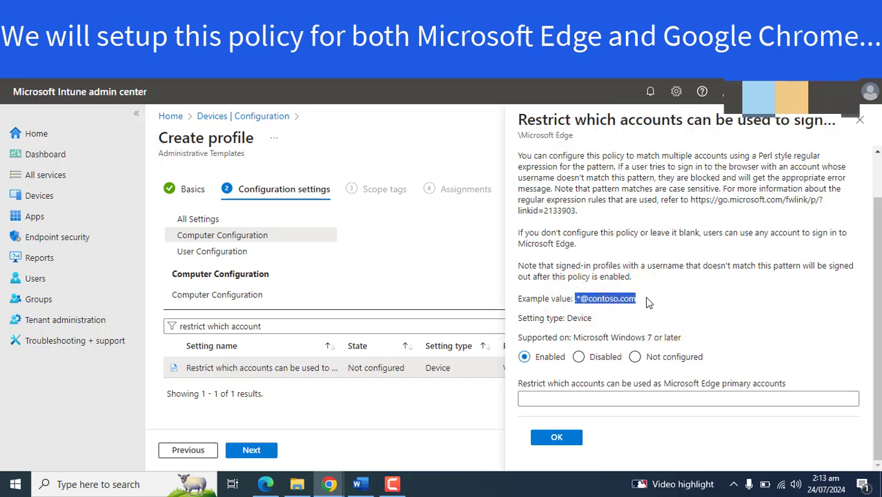
{"action": "left_click", "coordinate": [545, 398]}
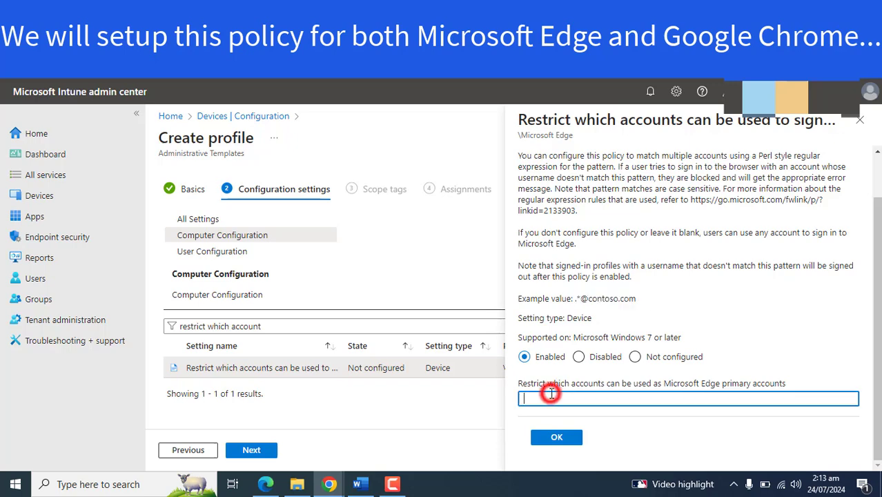
{"action": "key", "text": "ctrl+v"}
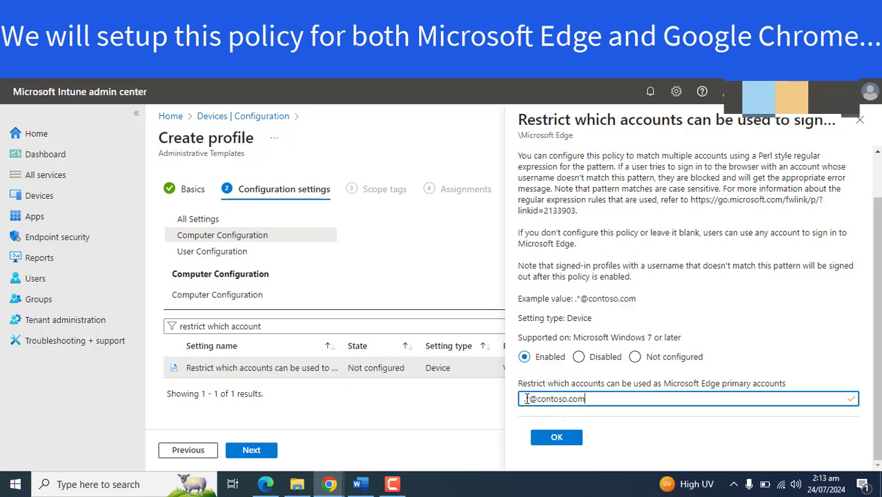
{"action": "left_click_drag", "start_coordinate": [537, 398], "coordinate": [584, 374]}
{"action": "type", "text": "comain.com"}
{"action": "key", "text": "ctrl+v"}
{"action": "key", "text": "BackSpace"}
{"action": "key", "text": "BackSpace"}
{"action": "key", "text": "BackSpace"}
{"action": "key", "text": "BackSpace"}
{"action": "key", "text": "BackSpace"}
{"action": "key", "text": "BackSpace"}
{"action": "key", "text": "BackSpace"}
{"action": "key", "text": "BackSpace"}
{"action": "key", "text": "BackSpace"}
{"action": "type", "text": "iteepk.com"}
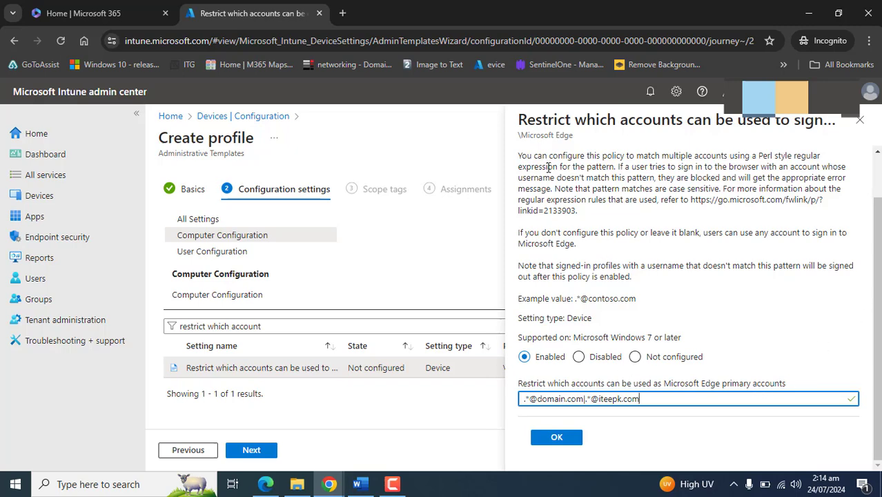
Step: Check the pattern and setting details, then confirm the Edge restriction setting with OK
{"action": "left_click_drag", "start_coordinate": [519, 156], "coordinate": [633, 233]}
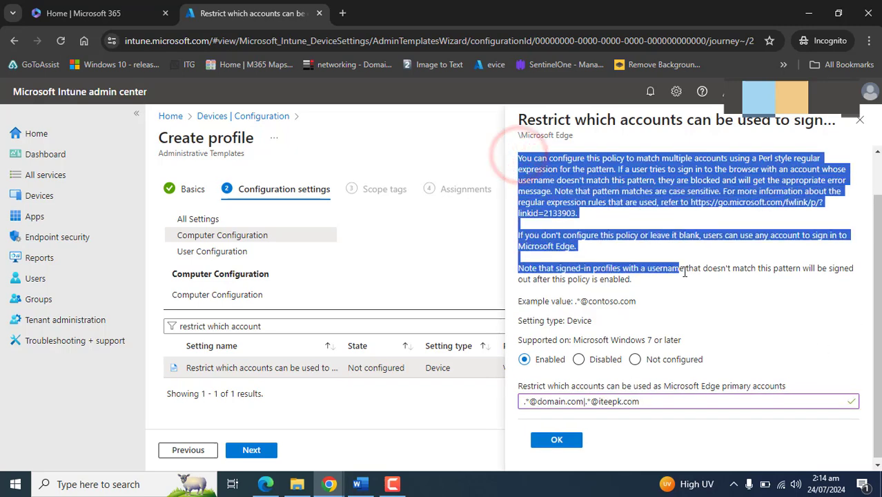
{"action": "left_click_drag", "start_coordinate": [689, 275], "coordinate": [730, 289]}
{"action": "left_click", "coordinate": [807, 322]}
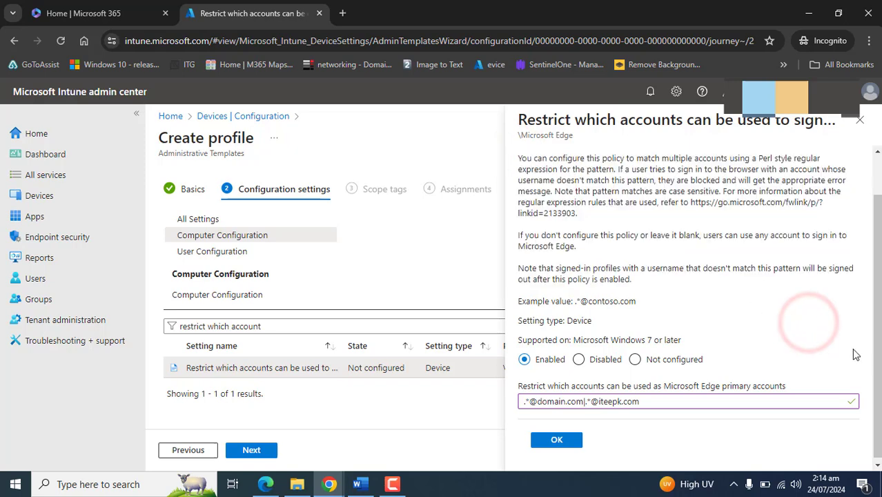
{"action": "left_click", "coordinate": [686, 400]}
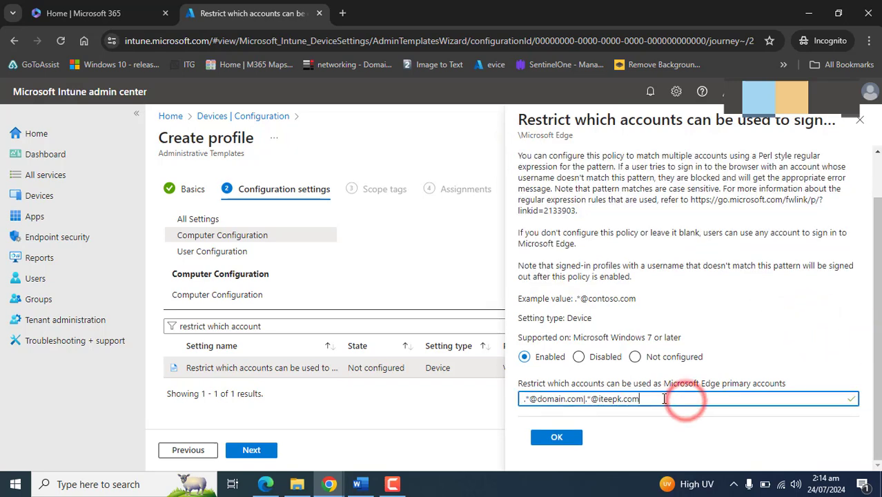
{"action": "left_click_drag", "start_coordinate": [654, 399], "coordinate": [519, 396]}
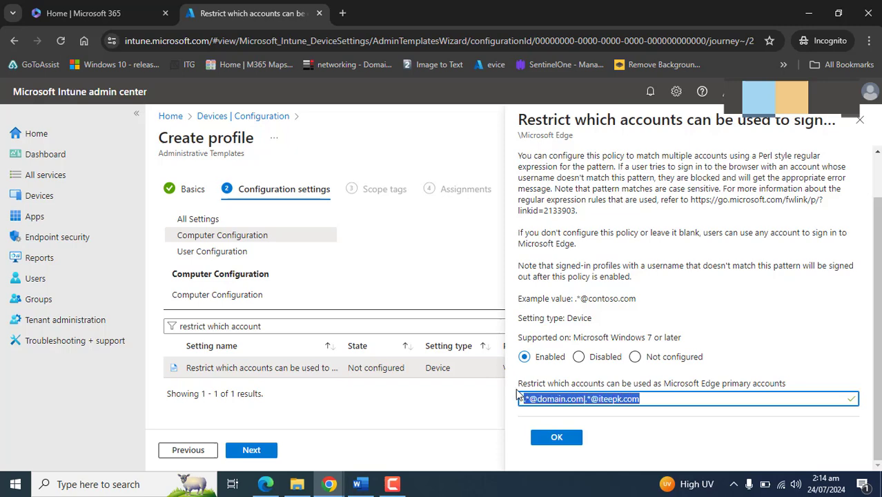
{"action": "left_click", "coordinate": [794, 344]}
{"action": "left_click", "coordinate": [870, 276]}
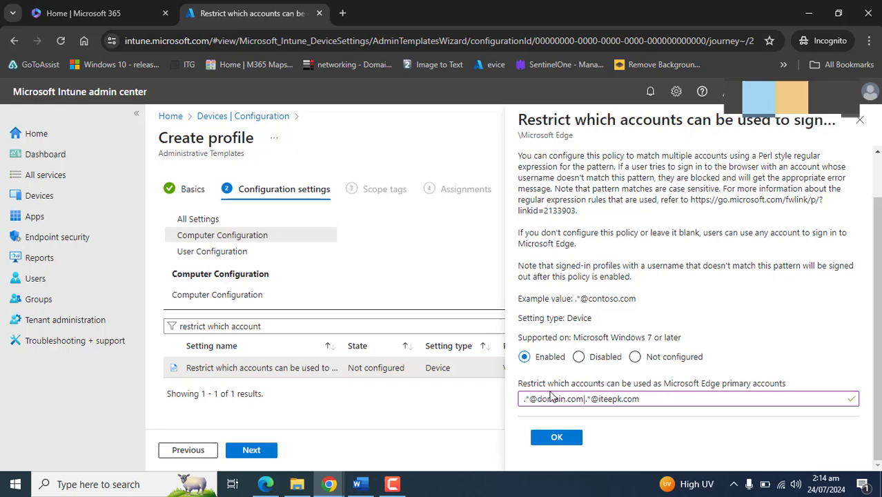
{"action": "triple_click", "coordinate": [658, 398]}
{"action": "left_click", "coordinate": [659, 399]}
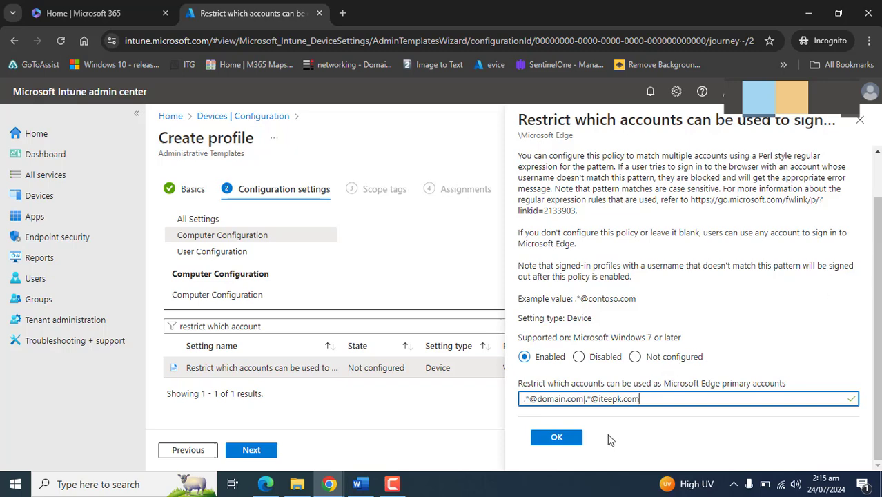
{"action": "left_click_drag", "start_coordinate": [607, 316], "coordinate": [515, 321]}
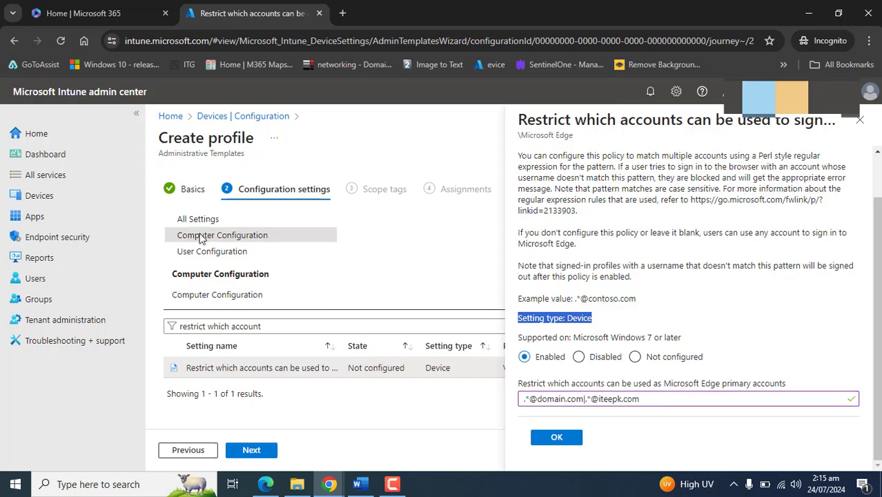
{"action": "left_click", "coordinate": [561, 436]}
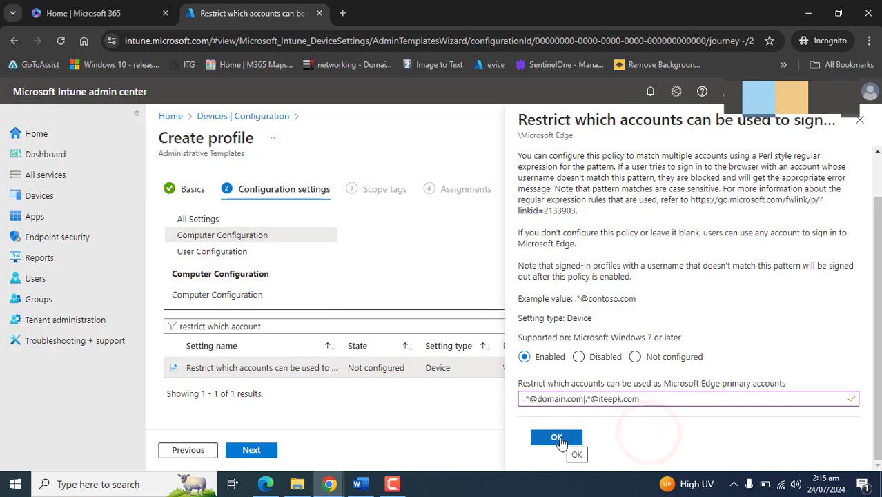
Step: Advance to Scope tags, keep the Default tag, and continue to Assignments
{"action": "left_click", "coordinate": [268, 452]}
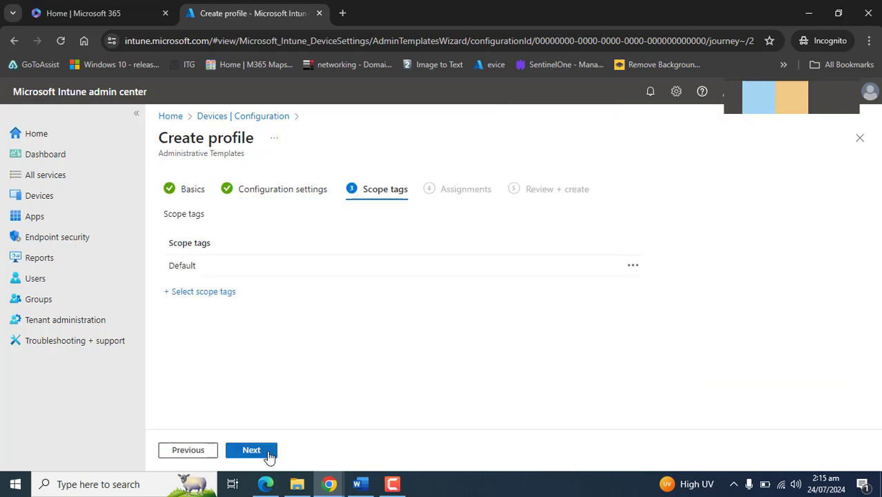
{"action": "left_click", "coordinate": [200, 265]}
{"action": "left_click_drag", "start_coordinate": [183, 267], "coordinate": [159, 270]}
{"action": "left_click", "coordinate": [387, 372]}
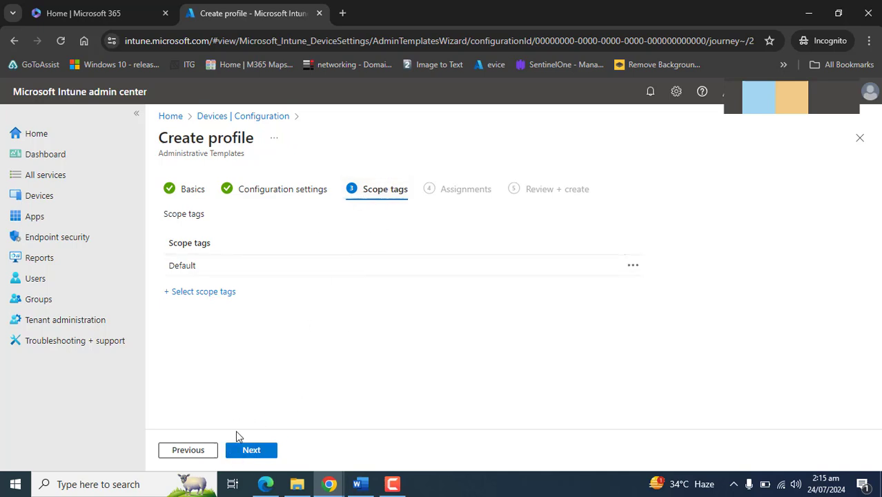
{"action": "left_click", "coordinate": [251, 453]}
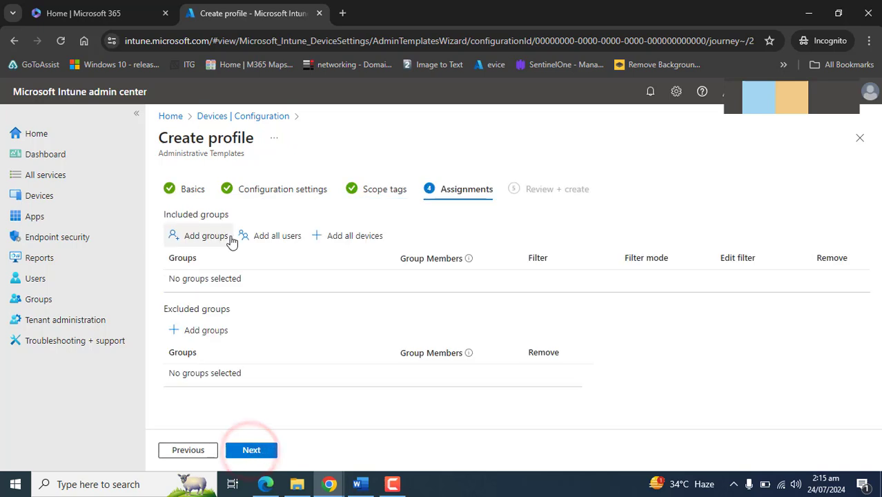
Step: Add All devices as the included group and continue to Review + create
{"action": "triple_click", "coordinate": [262, 277]}
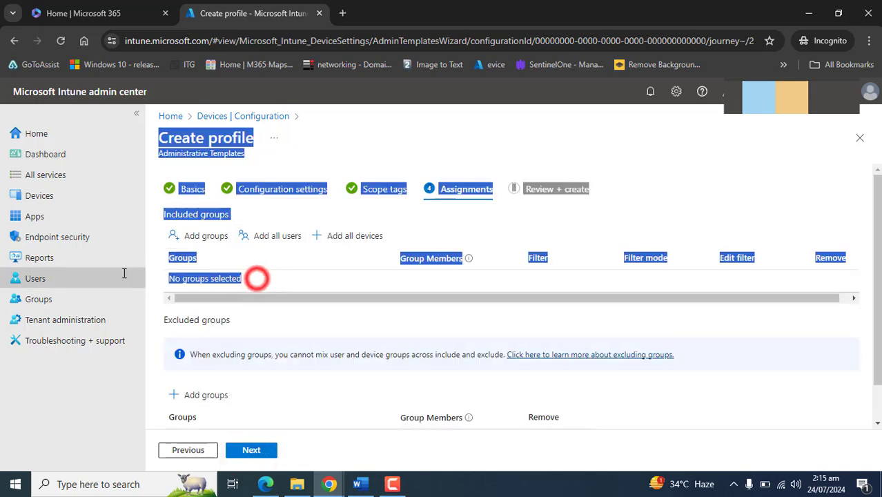
{"action": "left_click", "coordinate": [455, 143]}
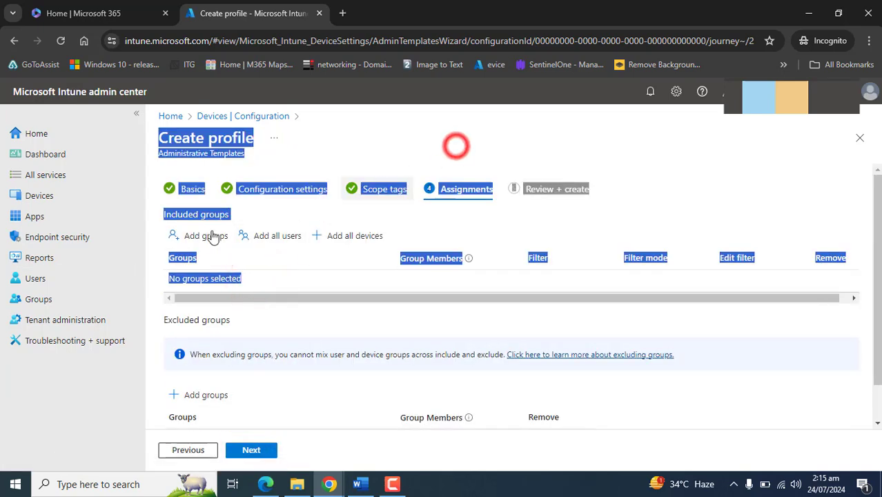
{"action": "left_click", "coordinate": [318, 150]}
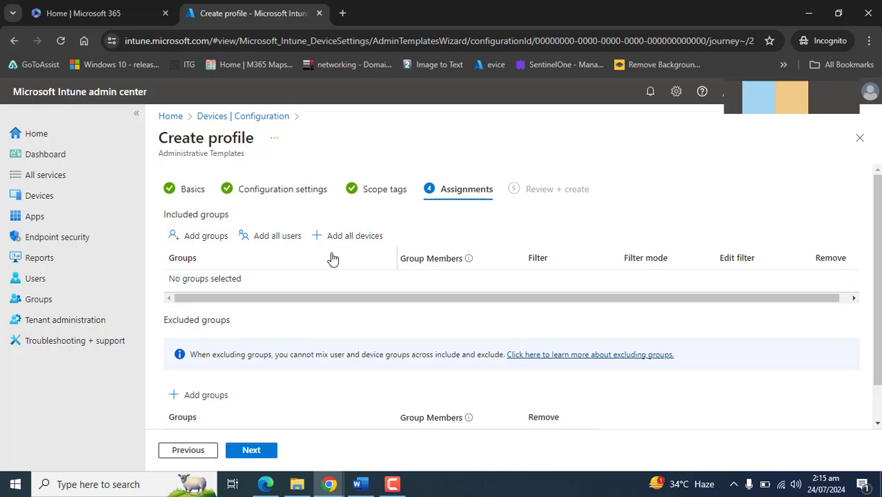
{"action": "left_click", "coordinate": [345, 236]}
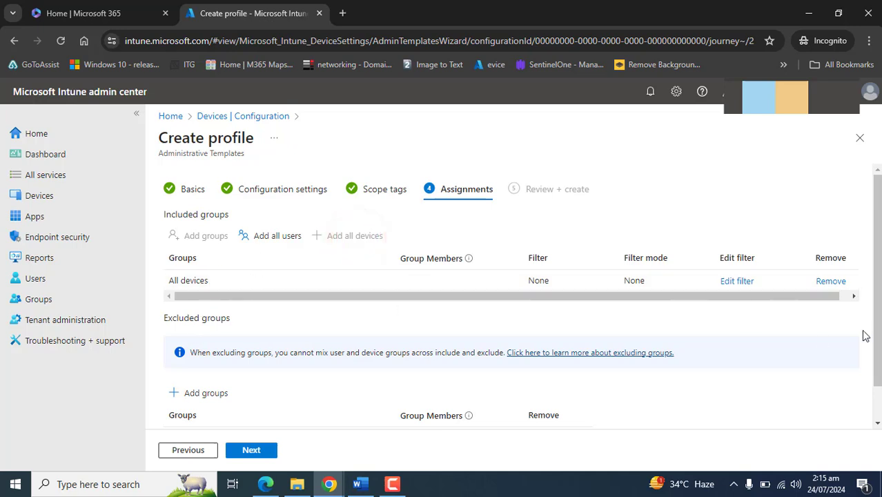
{"action": "left_click", "coordinate": [829, 280]}
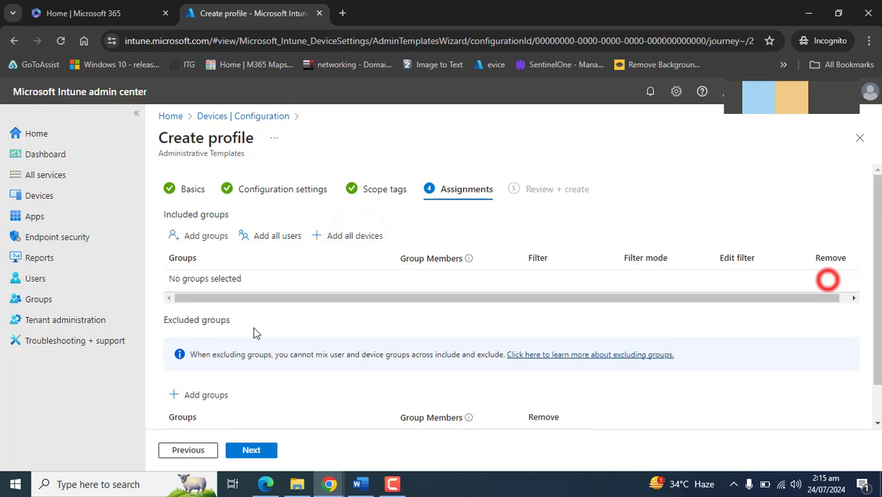
{"action": "left_click", "coordinate": [200, 236]}
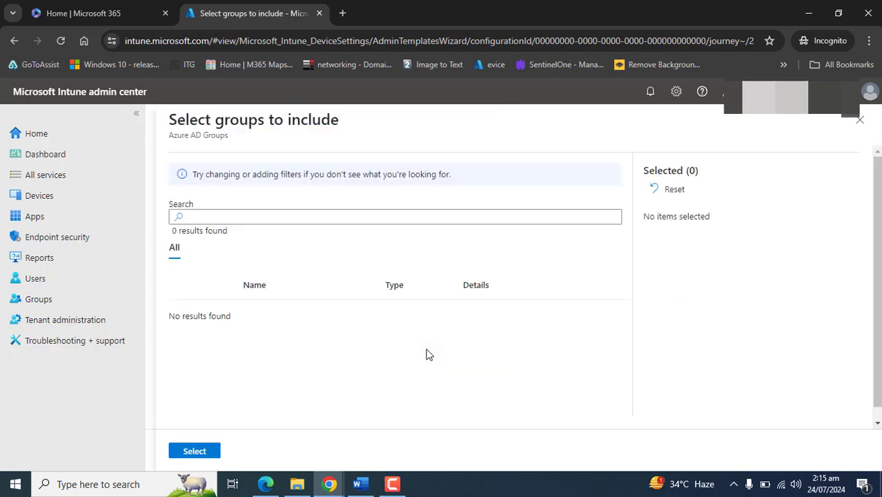
{"action": "left_click", "coordinate": [860, 120]}
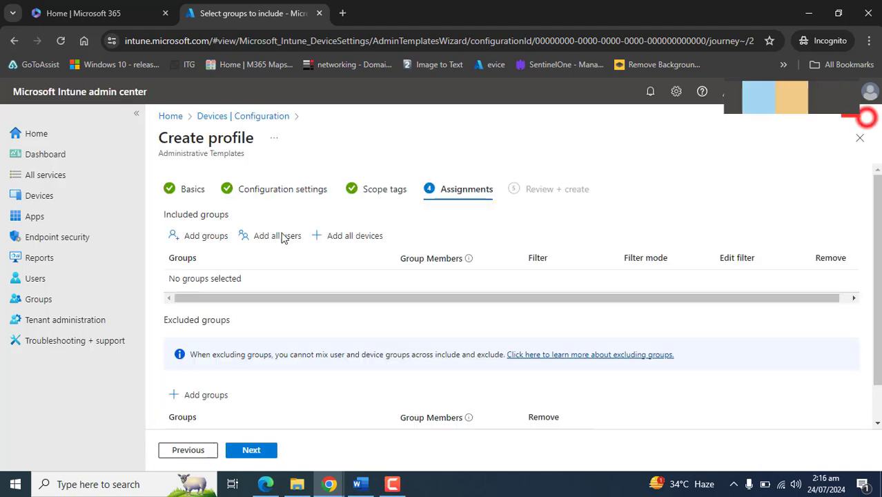
{"action": "left_click", "coordinate": [356, 237]}
{"action": "left_click_drag", "start_coordinate": [877, 305], "coordinate": [876, 337]}
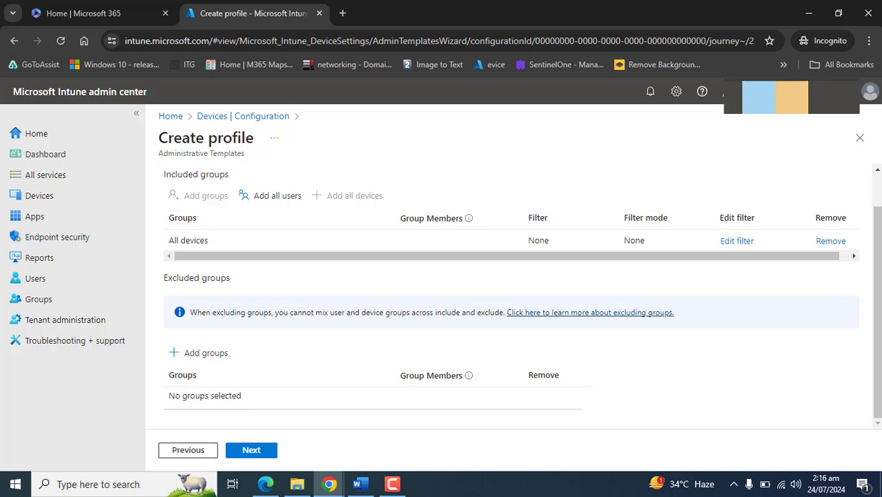
{"action": "left_click", "coordinate": [876, 353]}
Step: Review the Edge account-restriction summary and create the profile
{"action": "left_click", "coordinate": [251, 453]}
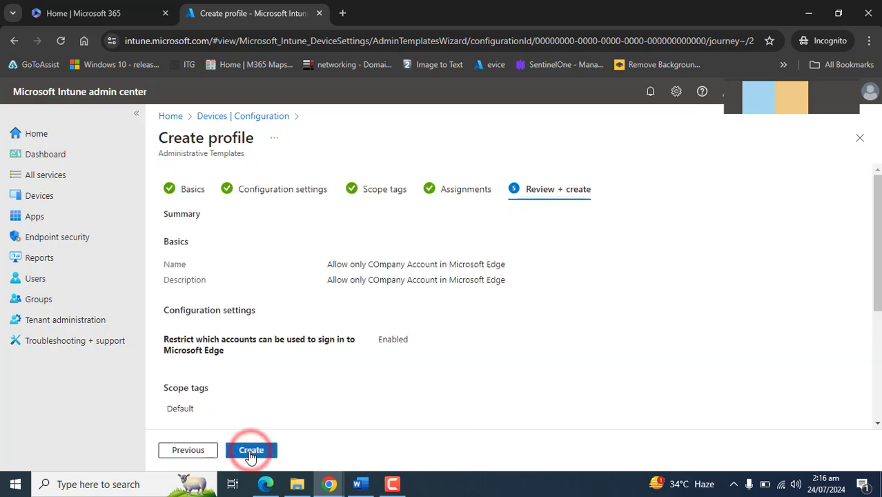
{"action": "left_click_drag", "start_coordinate": [868, 255], "coordinate": [866, 237]}
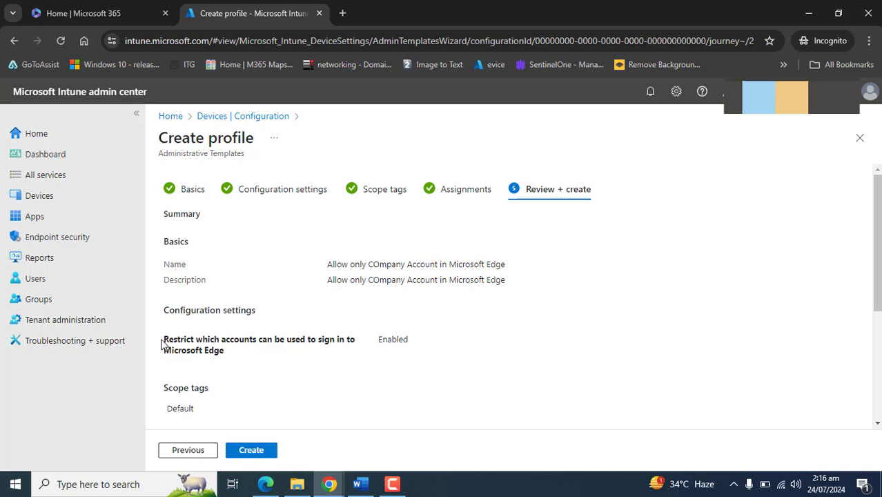
{"action": "triple_click", "coordinate": [163, 343]}
{"action": "left_click", "coordinate": [266, 450]}
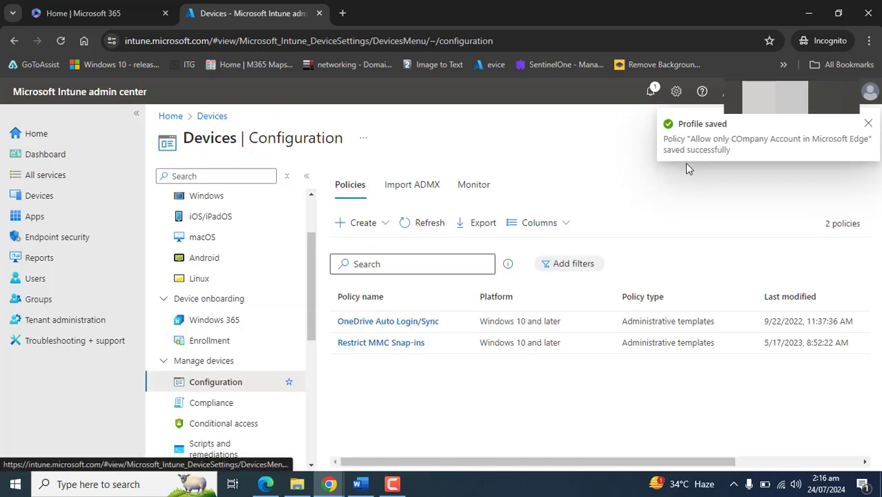
Step: Refresh the policy list and open 'Allow only COmpany Account in Microsoft Edge' to check its All Devices assignment and Enabled setting
{"action": "left_click", "coordinate": [424, 223]}
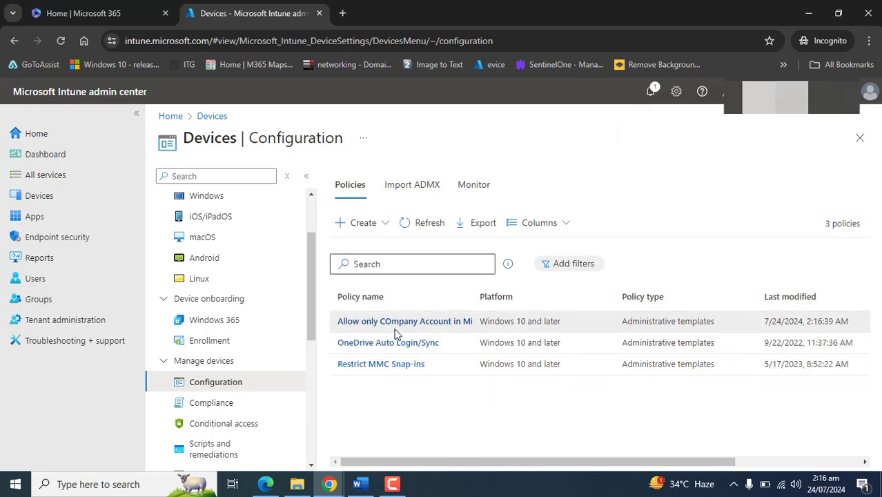
{"action": "left_click_drag", "start_coordinate": [324, 322], "coordinate": [856, 331]}
{"action": "left_click", "coordinate": [416, 322]}
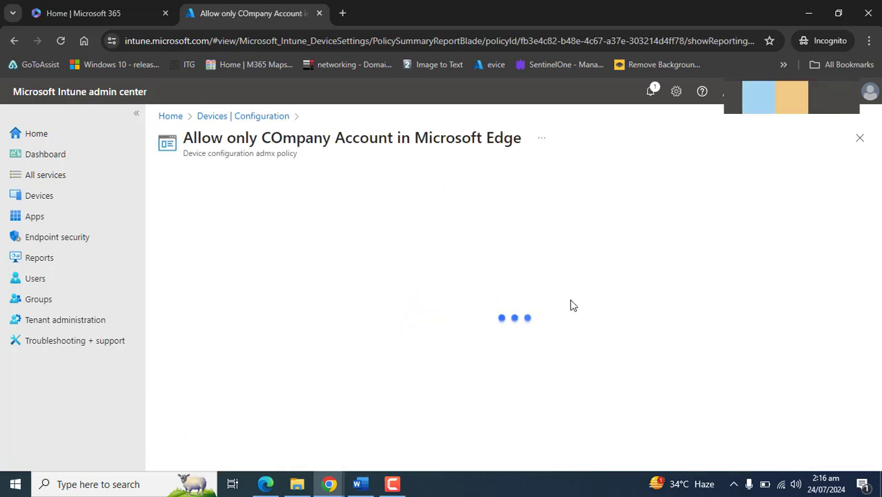
{"action": "left_click_drag", "start_coordinate": [142, 251], "coordinate": [154, 270]}
{"action": "scroll", "coordinate": [525, 311], "scroll_direction": "down", "scroll_amount": 10}
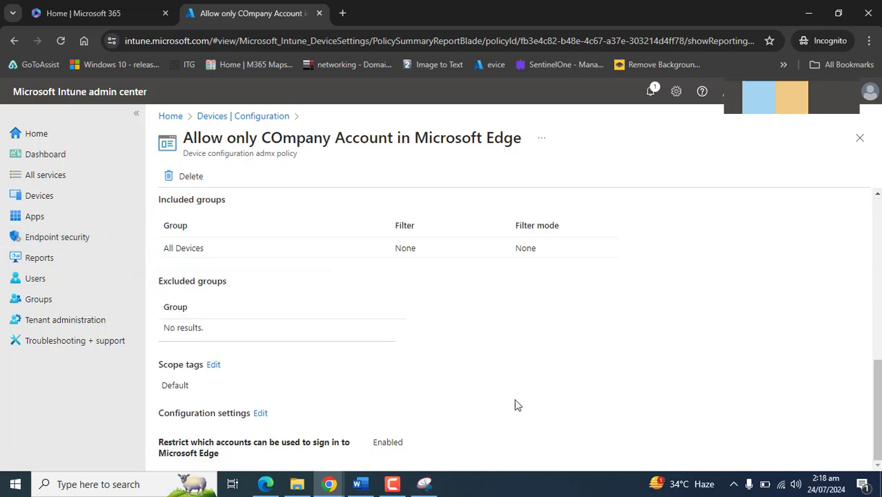
{"action": "left_click", "coordinate": [877, 401]}
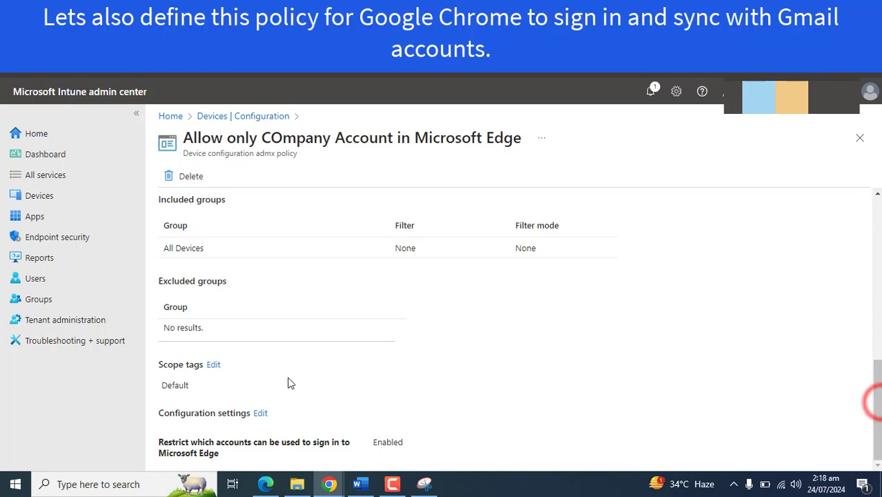
Step: Edit the settings, filter User Configuration by 'restrict which', and open the Google Chrome account-restriction setting
{"action": "left_click", "coordinate": [261, 413]}
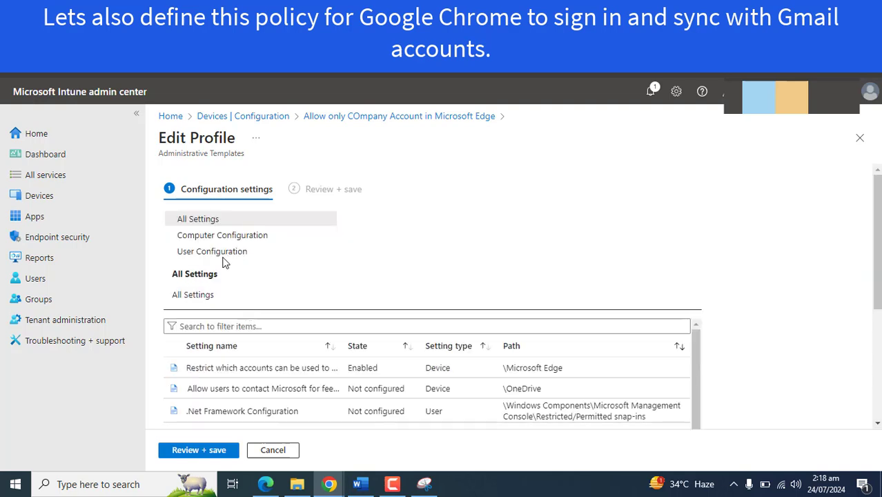
{"action": "left_click", "coordinate": [217, 239]}
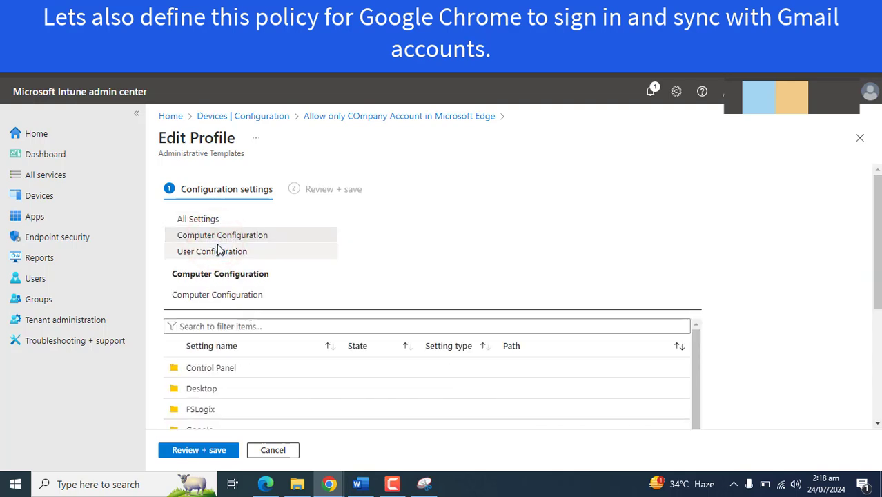
{"action": "left_click", "coordinate": [216, 253]}
{"action": "left_click", "coordinate": [230, 327]}
{"action": "type", "text": "restrict"}
{"action": "scroll", "coordinate": [230, 326], "scroll_direction": "down", "scroll_amount": 2}
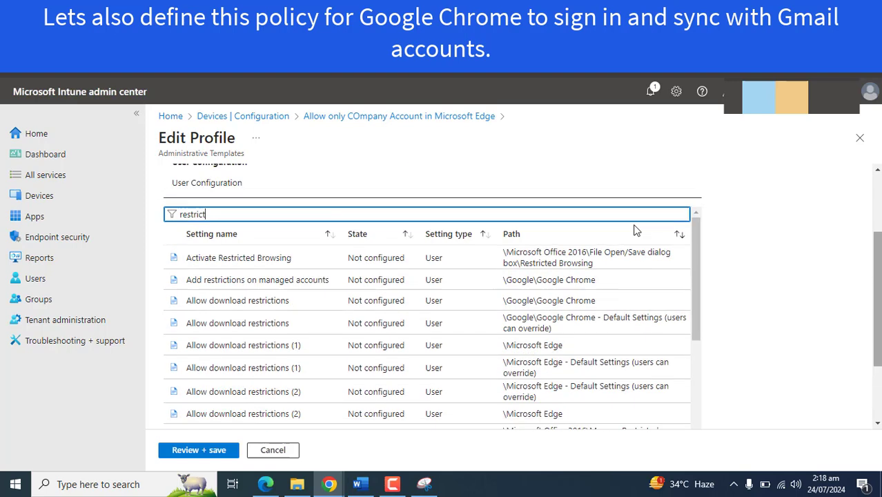
{"action": "type", "text": "ct which"}
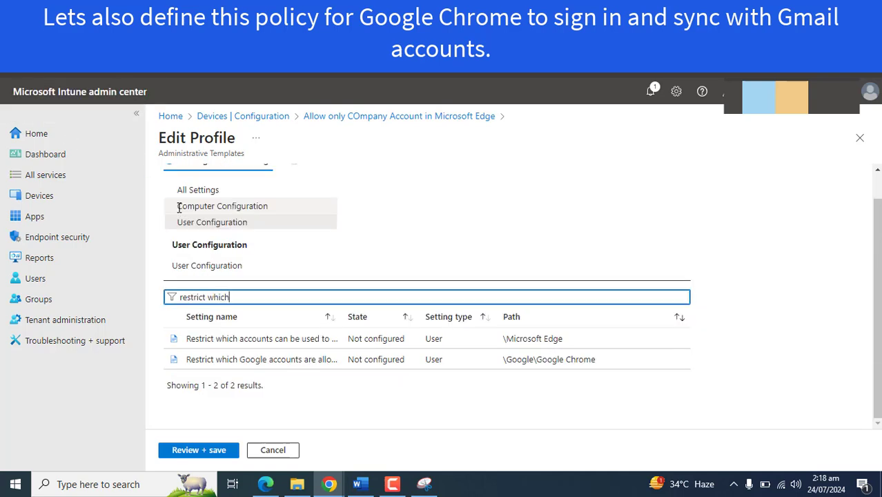
{"action": "left_click", "coordinate": [304, 362]}
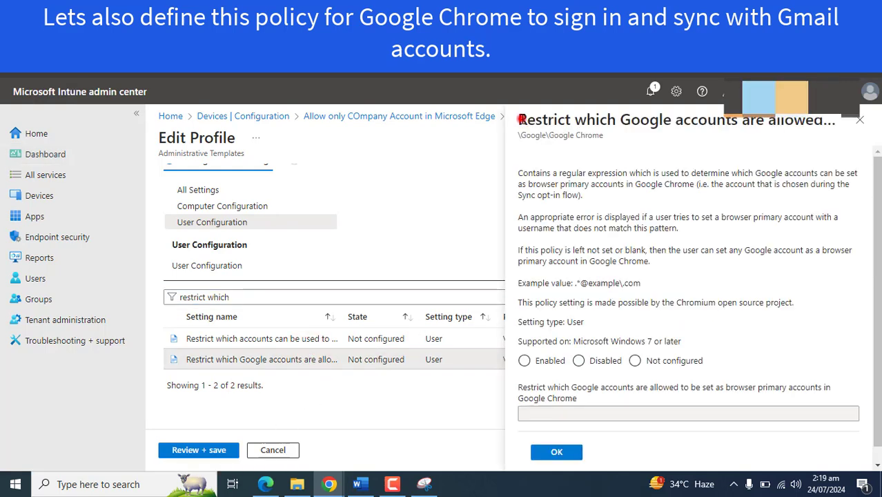
{"action": "left_click_drag", "start_coordinate": [519, 119], "coordinate": [827, 122]}
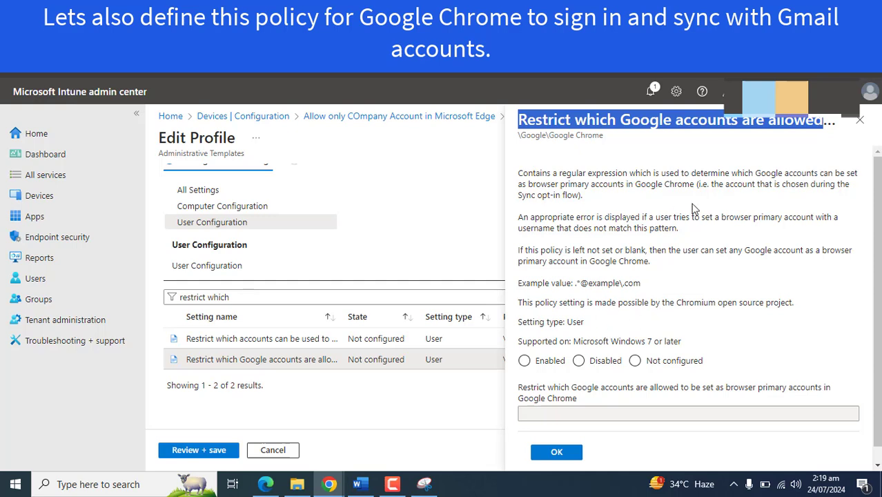
{"action": "left_click", "coordinate": [560, 146]}
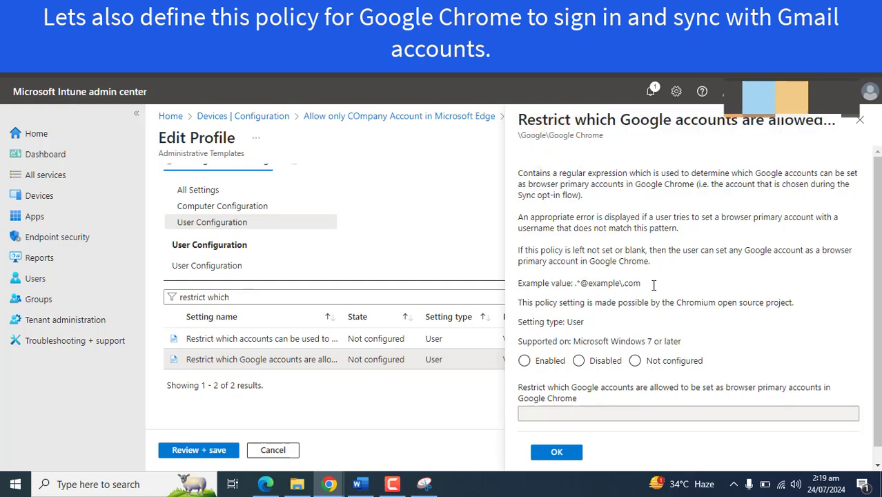
{"action": "left_click_drag", "start_coordinate": [877, 250], "coordinate": [876, 265]}
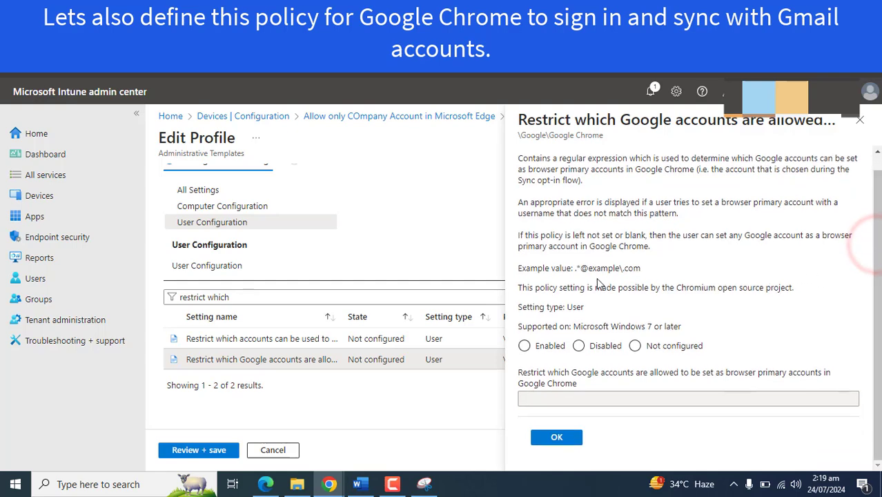
{"action": "left_click_drag", "start_coordinate": [574, 268], "coordinate": [656, 268]}
{"action": "right_click", "coordinate": [633, 266]}
{"action": "left_click", "coordinate": [653, 280]}
Step: Set the Chrome account restriction to Enabled and paste the example pattern into its value field
{"action": "left_click", "coordinate": [566, 400]}
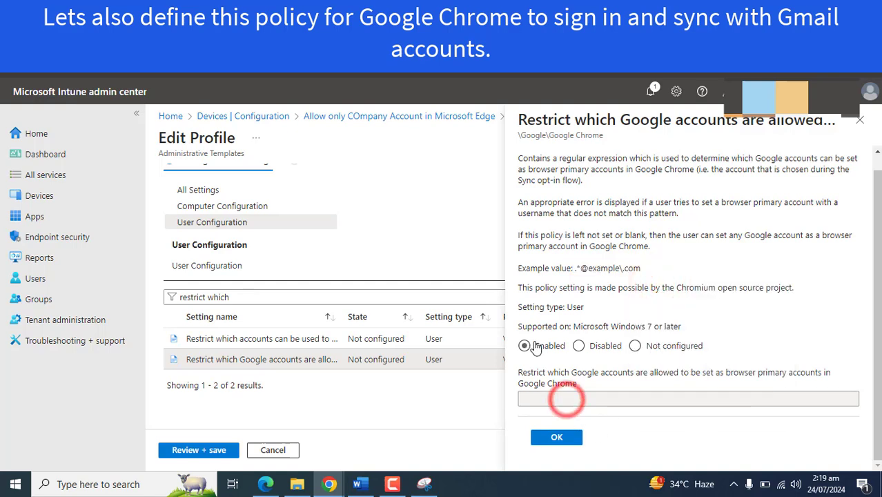
{"action": "left_click", "coordinate": [524, 345]}
{"action": "left_click", "coordinate": [549, 398]}
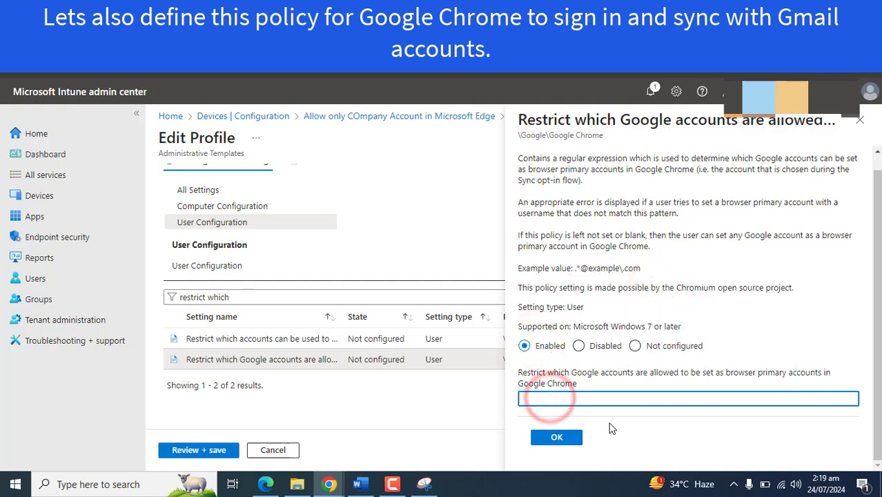
{"action": "key", "text": "ctrl+v"}
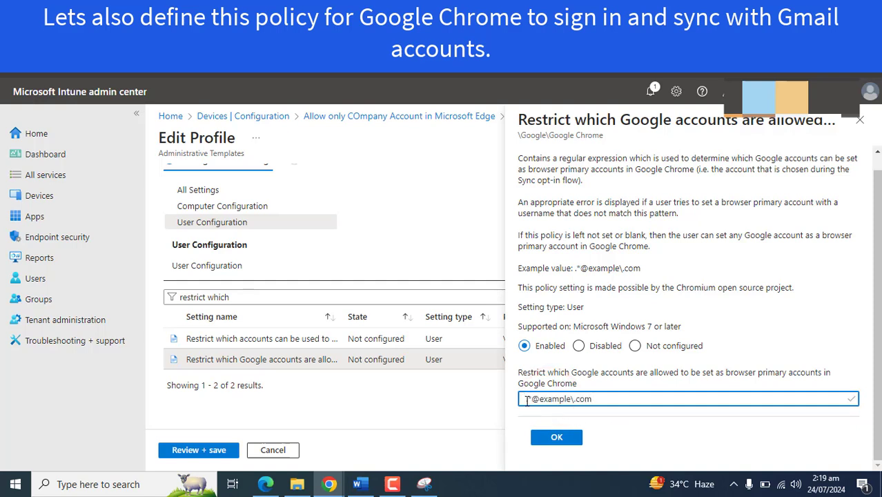
{"action": "left_click_drag", "start_coordinate": [527, 400], "coordinate": [596, 400]}
{"action": "left_click", "coordinate": [610, 399]}
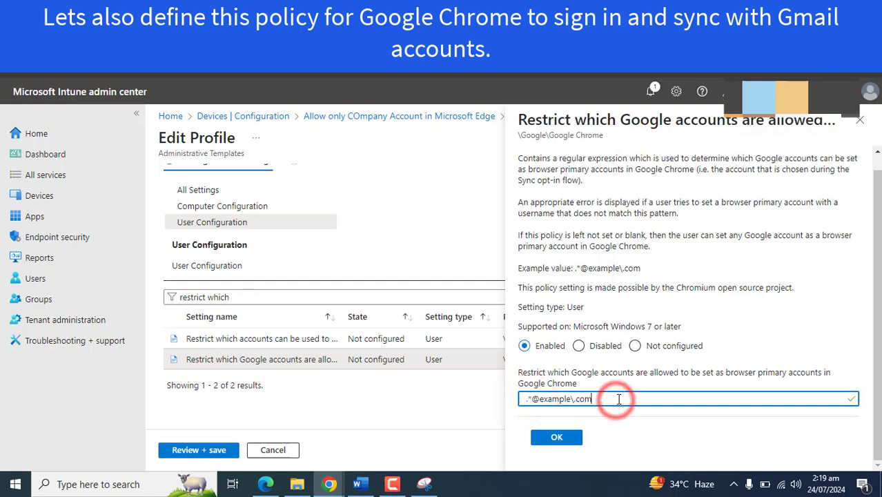
{"action": "type", "text": "\\"}
{"action": "key", "text": "BackSpace"}
{"action": "key", "text": "ctrl+v"}
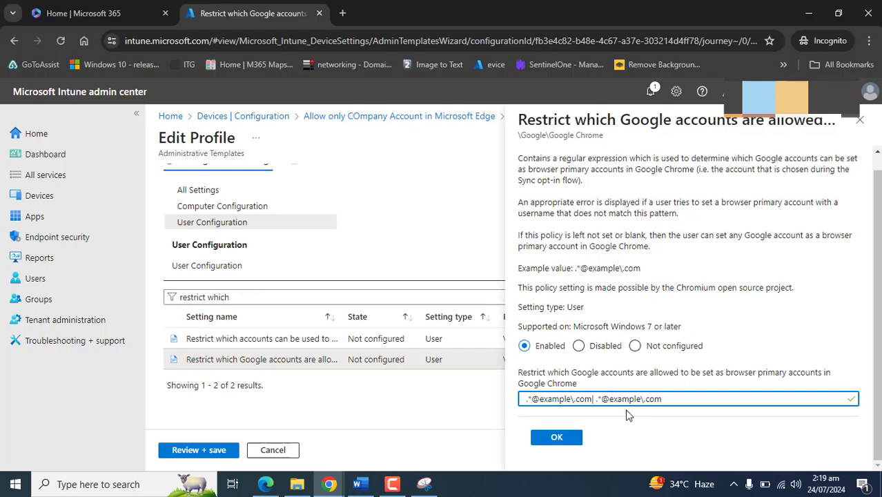
{"action": "left_click", "coordinate": [637, 398]}
{"action": "key", "text": "BackSpace"}
{"action": "key", "text": "BackSpace"}
{"action": "key", "text": "BackSpace"}
{"action": "key", "text": "BackSpace"}
{"action": "key", "text": "BackSpace"}
{"action": "key", "text": "BackSpace"}
{"action": "key", "text": "BackSpace"}
{"action": "type", "text": "iteepk"}
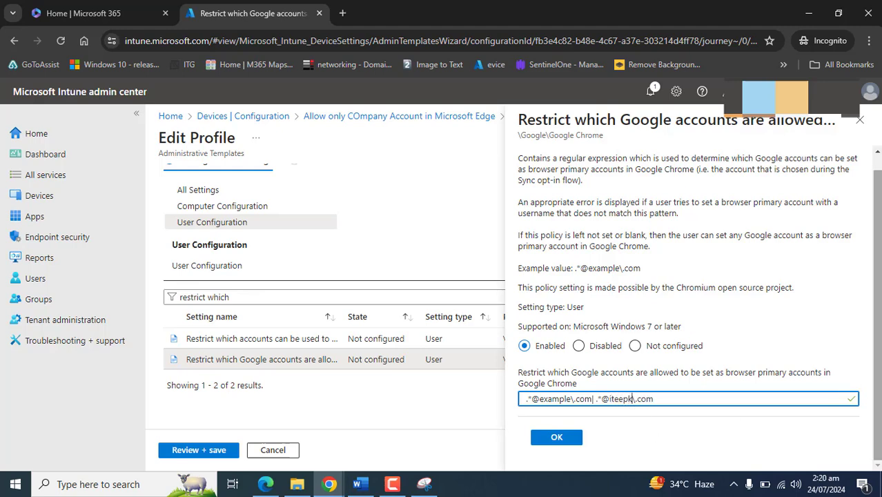
{"action": "key", "text": "ctrl+a"}
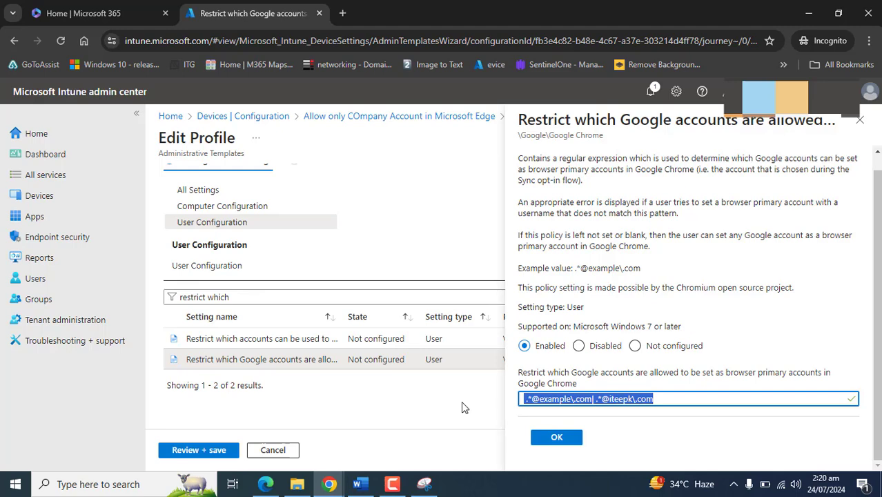
{"action": "left_click", "coordinate": [650, 402]}
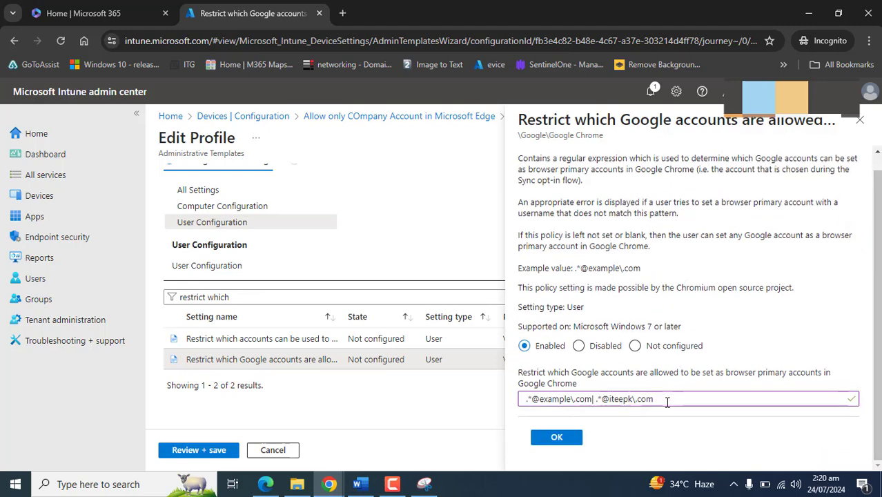
{"action": "left_click_drag", "start_coordinate": [664, 400], "coordinate": [510, 397]}
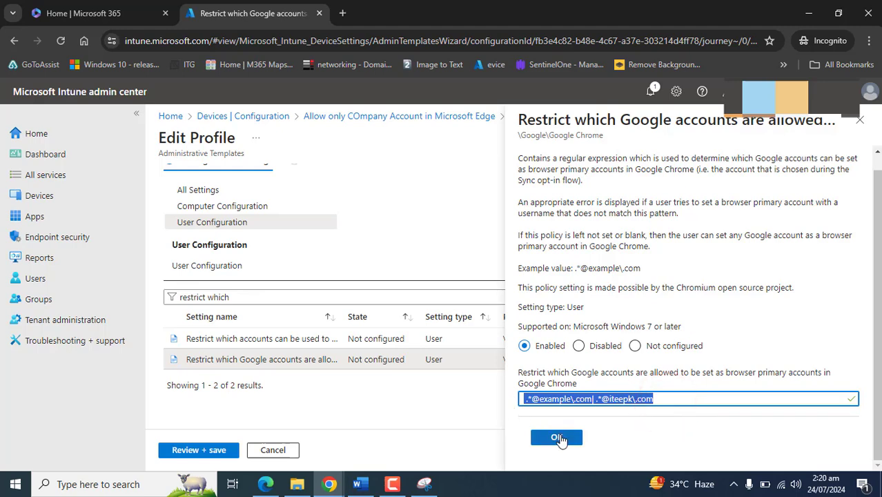
Step: Confirm the Chrome setting and review the profile's listed Edge and Chrome account restrictions
{"action": "left_click", "coordinate": [559, 436]}
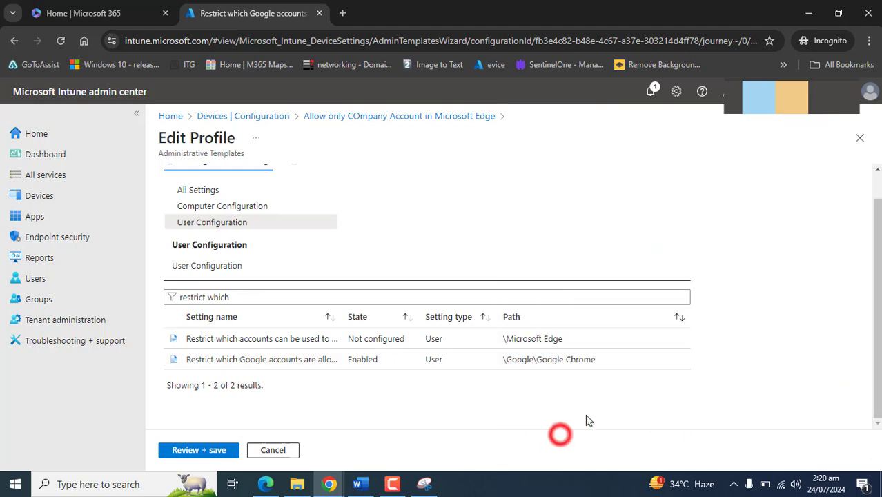
{"action": "left_click", "coordinate": [198, 452]}
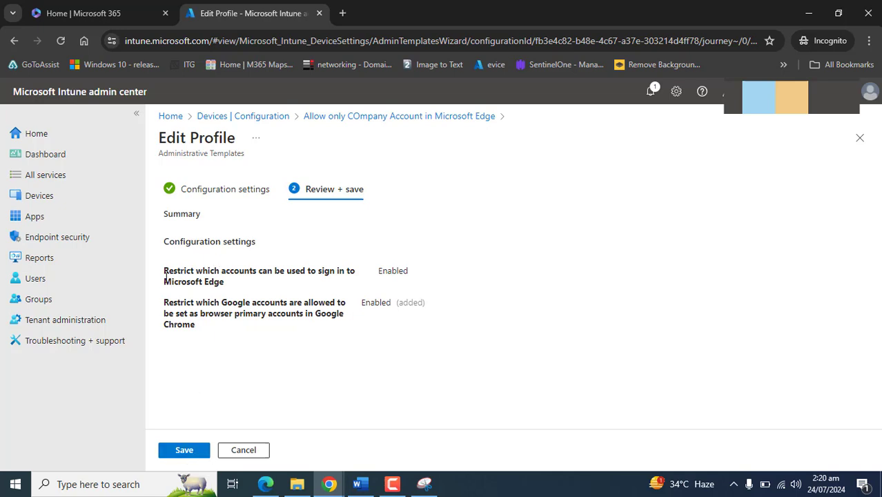
{"action": "left_click_drag", "start_coordinate": [165, 265], "coordinate": [247, 305]}
{"action": "left_click", "coordinate": [223, 365]}
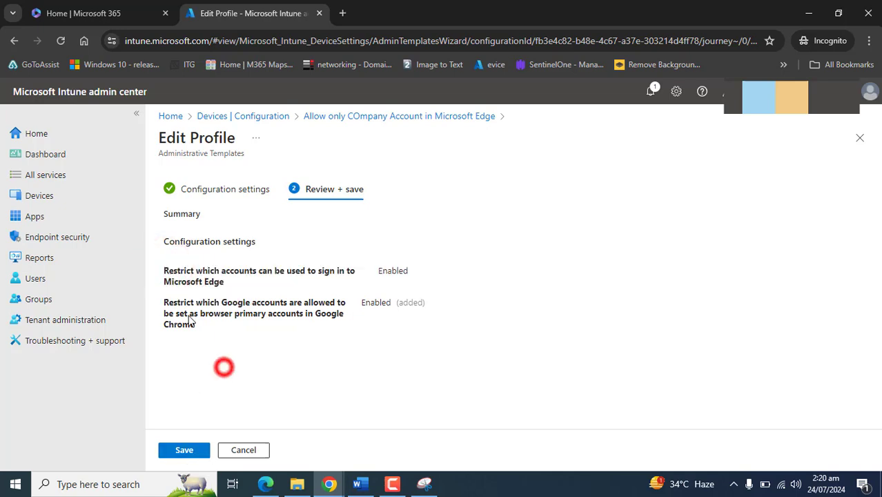
{"action": "left_click_drag", "start_coordinate": [165, 305], "coordinate": [209, 333]}
{"action": "left_click", "coordinate": [209, 333]}
{"action": "left_click_drag", "start_coordinate": [315, 312], "coordinate": [195, 325]}
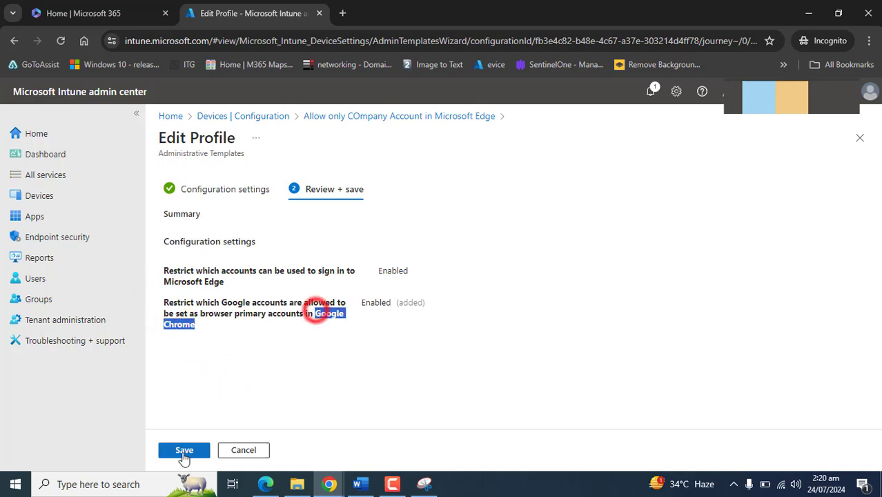
Step: Save the profile and check the overview shows both restrictions Enabled for All Devices
{"action": "left_click", "coordinate": [183, 450]}
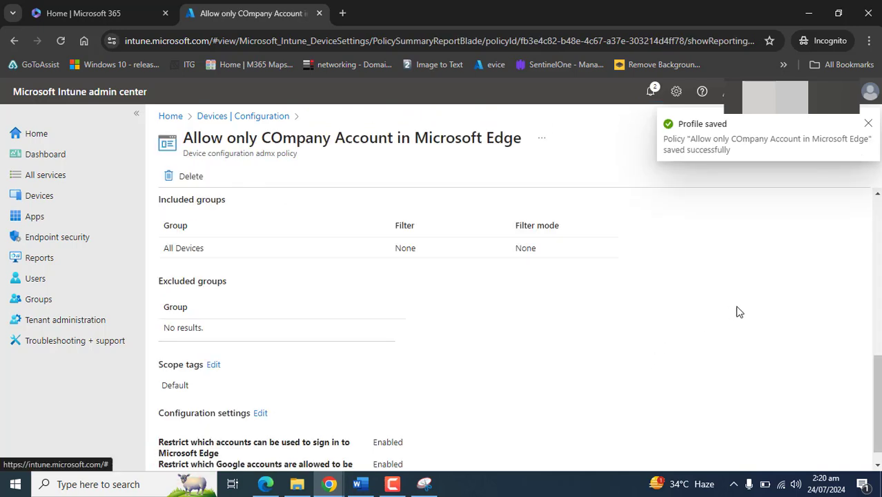
{"action": "scroll", "coordinate": [874, 370], "scroll_direction": "up", "scroll_amount": 5}
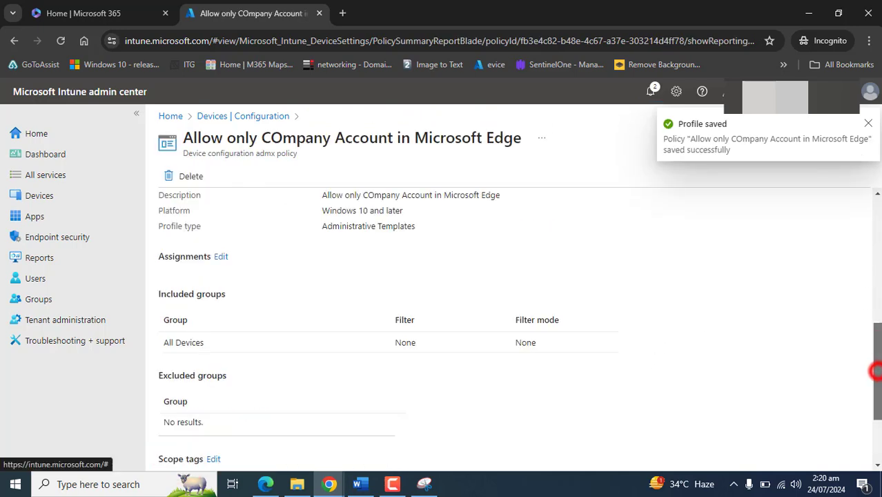
{"action": "scroll", "coordinate": [866, 448], "scroll_direction": "down", "scroll_amount": 5}
{"action": "scroll", "coordinate": [866, 448], "scroll_direction": "up", "scroll_amount": 5}
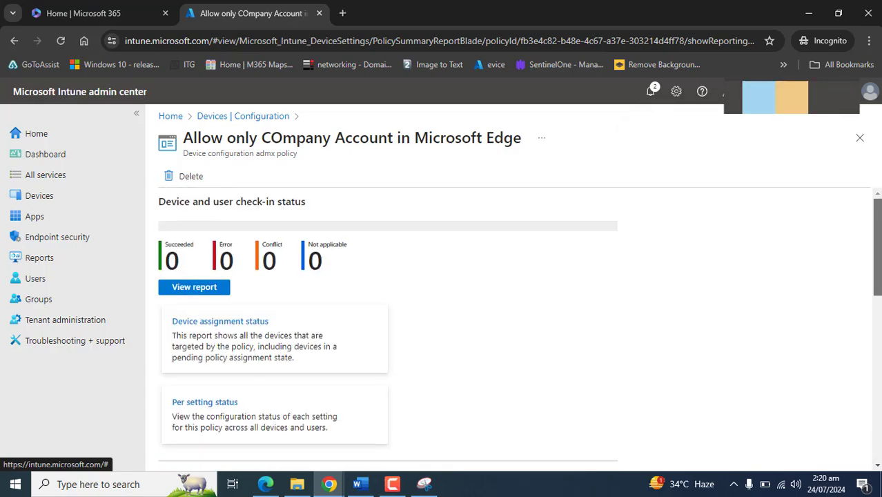
{"action": "scroll", "coordinate": [447, 287], "scroll_direction": "down", "scroll_amount": 5}
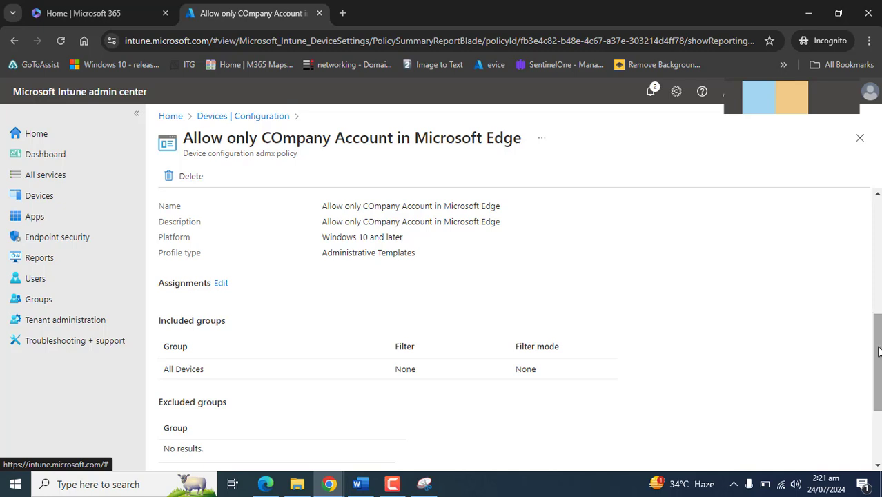
{"action": "scroll", "coordinate": [873, 347], "scroll_direction": "down", "scroll_amount": 2}
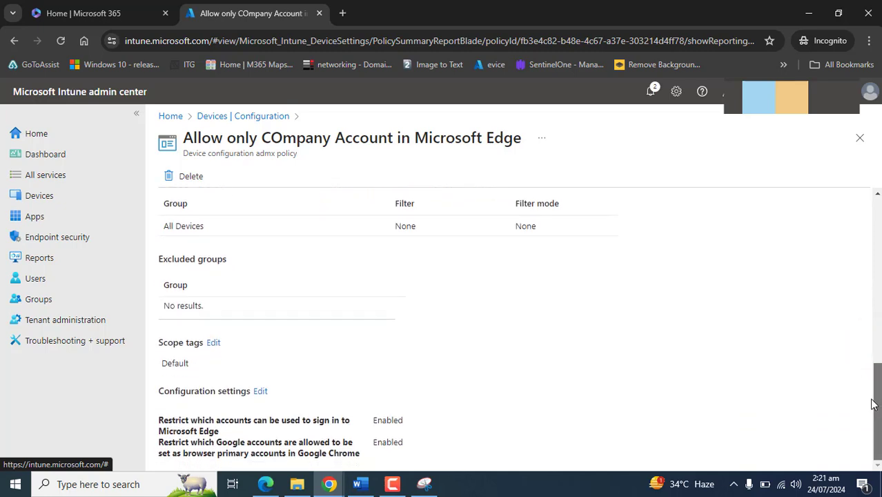
{"action": "left_click_drag", "start_coordinate": [877, 400], "coordinate": [794, 204]}
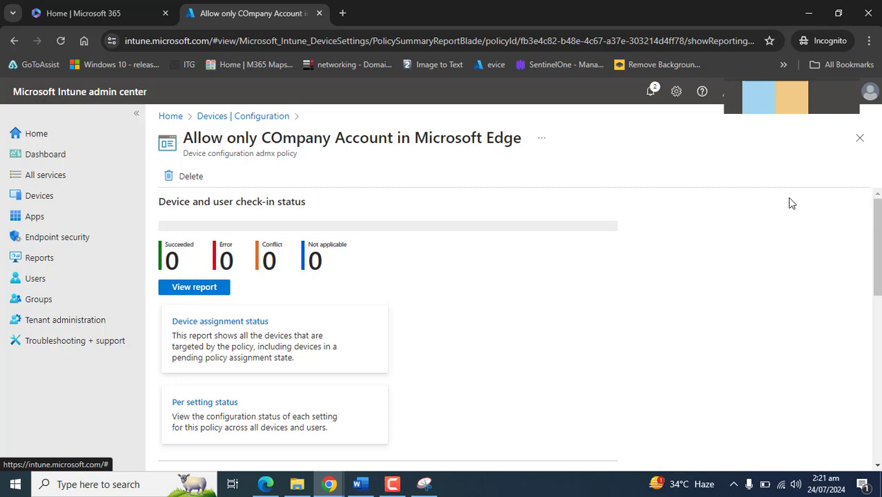
Step: Open the Intune-Edge desktop image in Photos and move to Capture.PNG showing the outlook.com sign-in error
{"action": "left_click", "coordinate": [814, 14]}
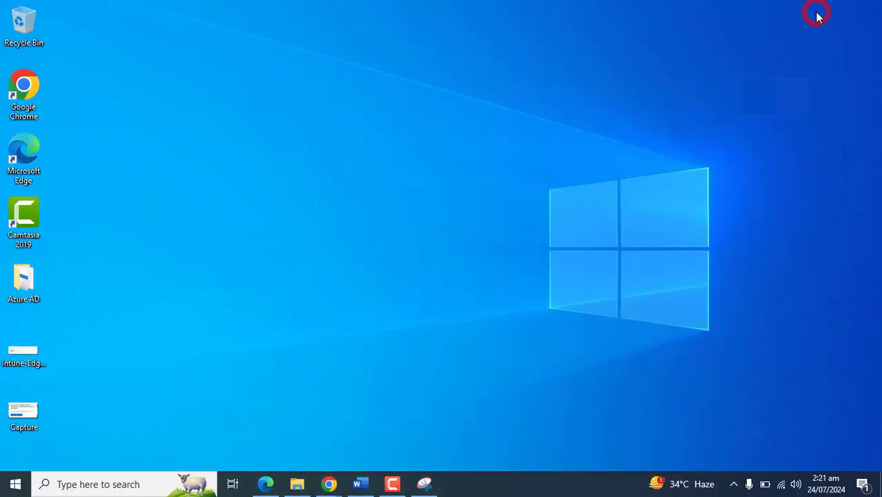
{"action": "left_click", "coordinate": [545, 149]}
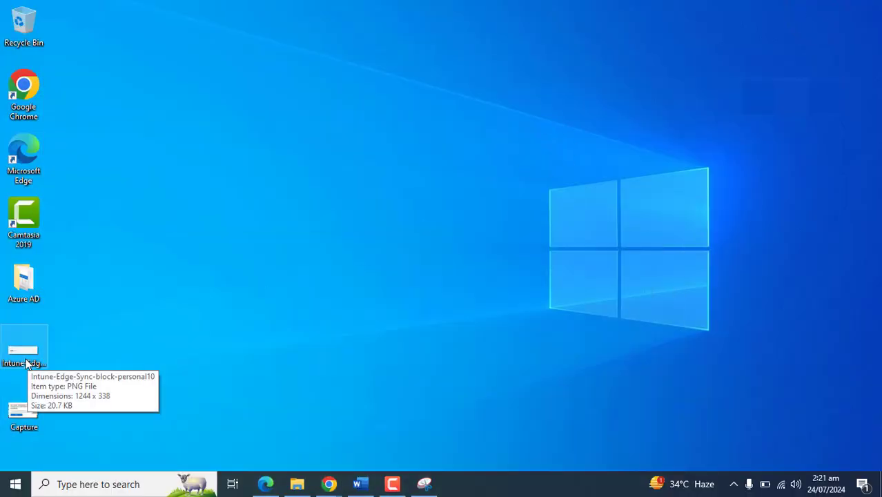
{"action": "double_click", "coordinate": [26, 364]}
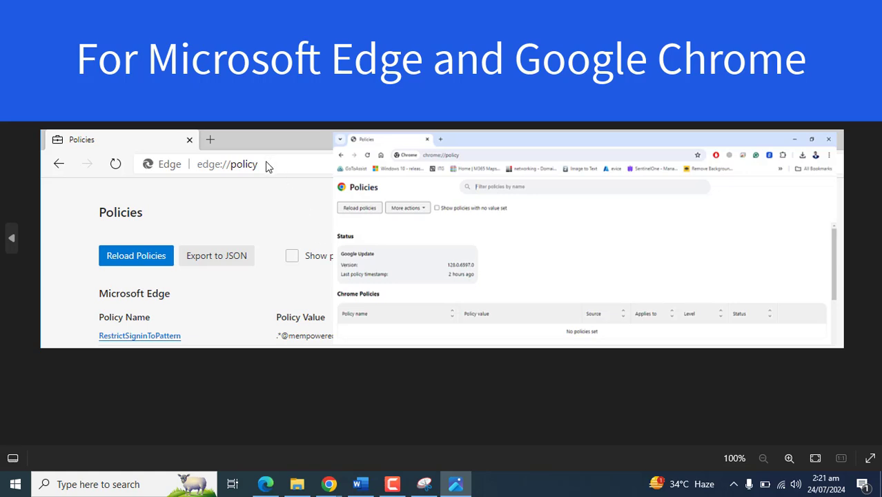
{"action": "left_click", "coordinate": [267, 167]}
{"action": "left_click", "coordinate": [183, 183]}
{"action": "left_click", "coordinate": [111, 340]}
{"action": "key", "text": "Left"}
{"action": "key", "text": "Left"}
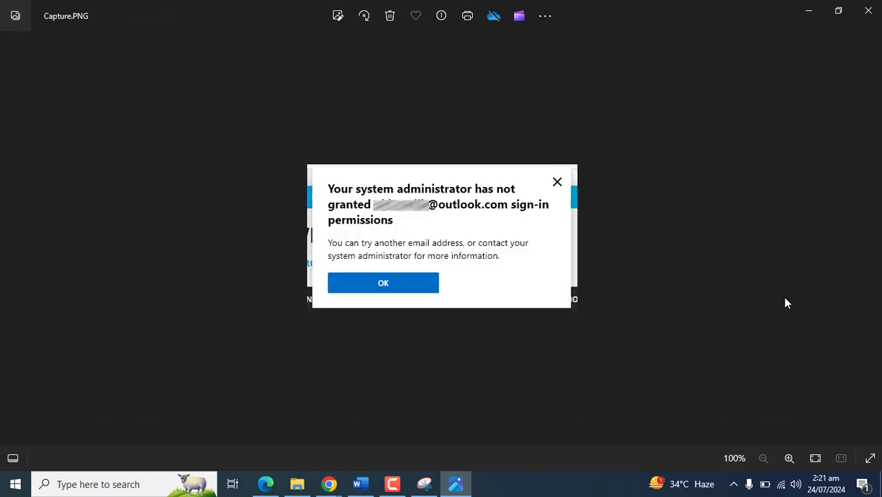